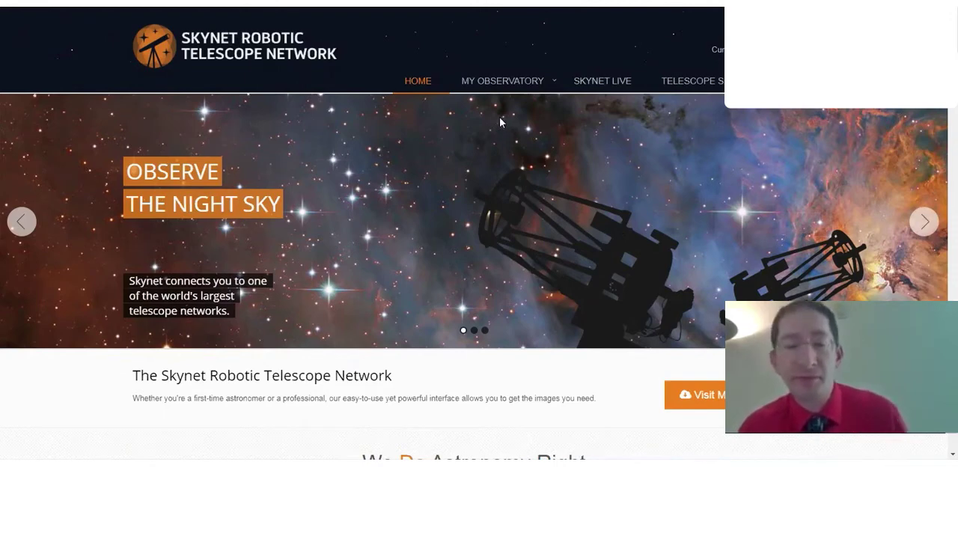
# Open Optical Observing under My Observatory and scroll down to the Sky Viewer and Target Lookup.
pyautogui.moveTo(500, 87)
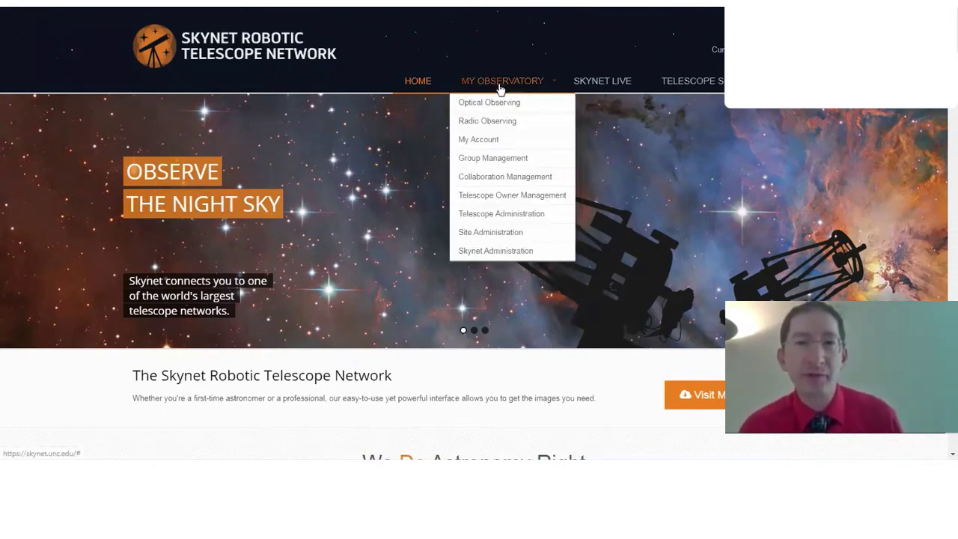
pyautogui.click(505, 107)
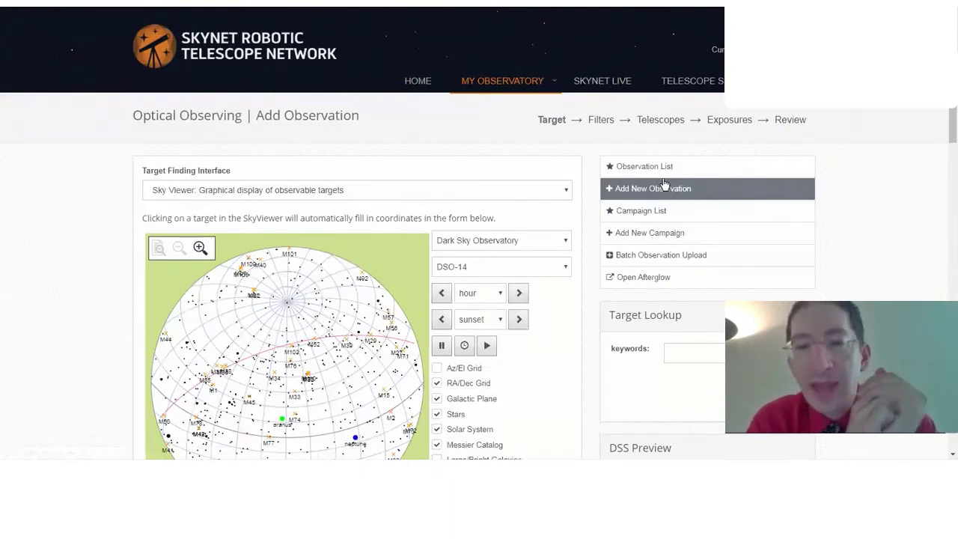
pyautogui.scroll(-3, 663, 184)
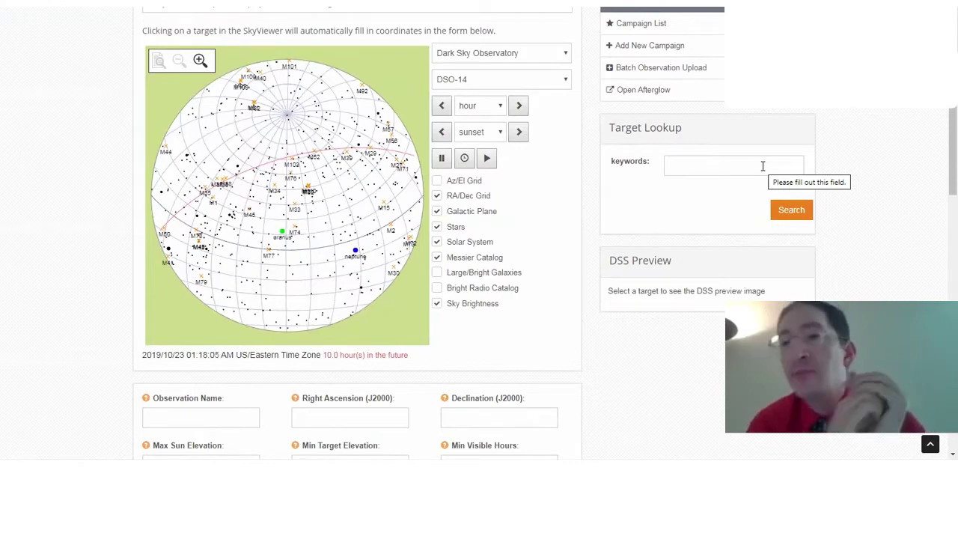
# Look up 'moon' as the target, filling RA 09:14:43.0 and Dec 18:38:49.3.
pyautogui.write('moon')
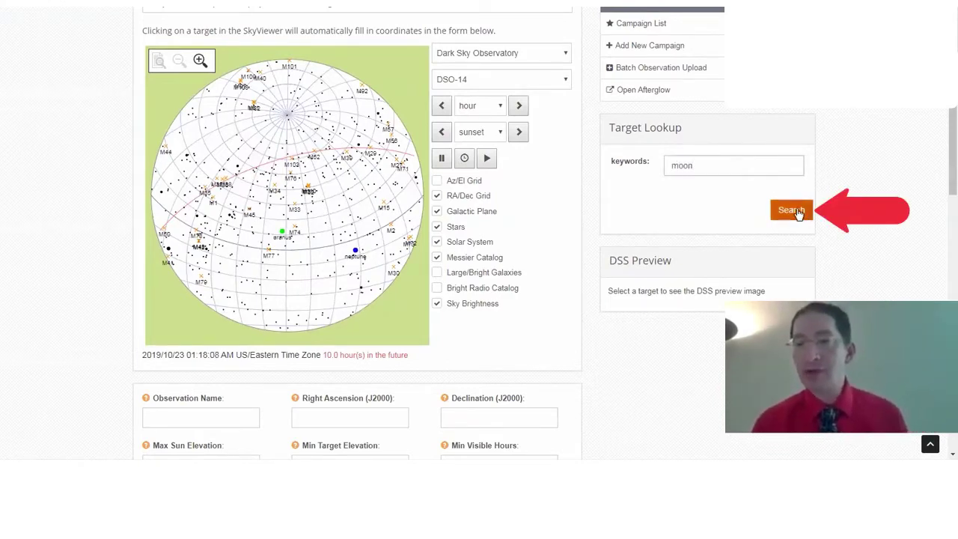
pyautogui.click(796, 211)
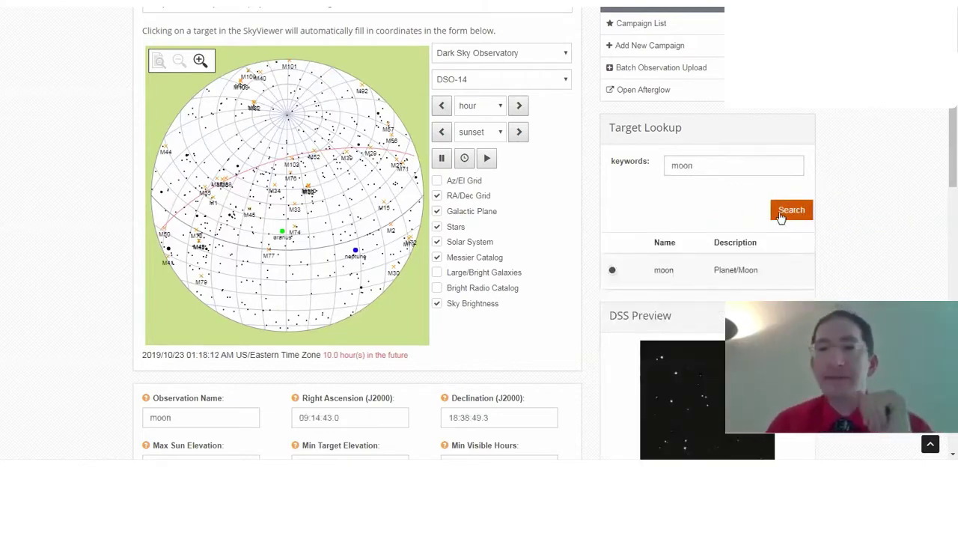
pyautogui.scroll(-3, 763, 212)
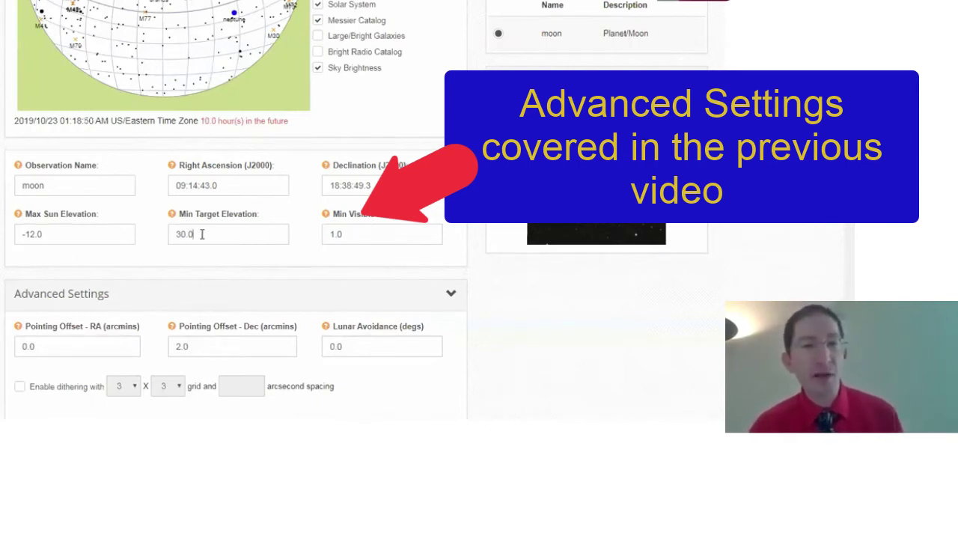
# Change Min Target Elevation from 30.0 to 20 and Min Visible Hours from 1.0 to 0.5.
pyautogui.moveTo(201, 235); pyautogui.dragTo(156, 235)
pyautogui.write('20')
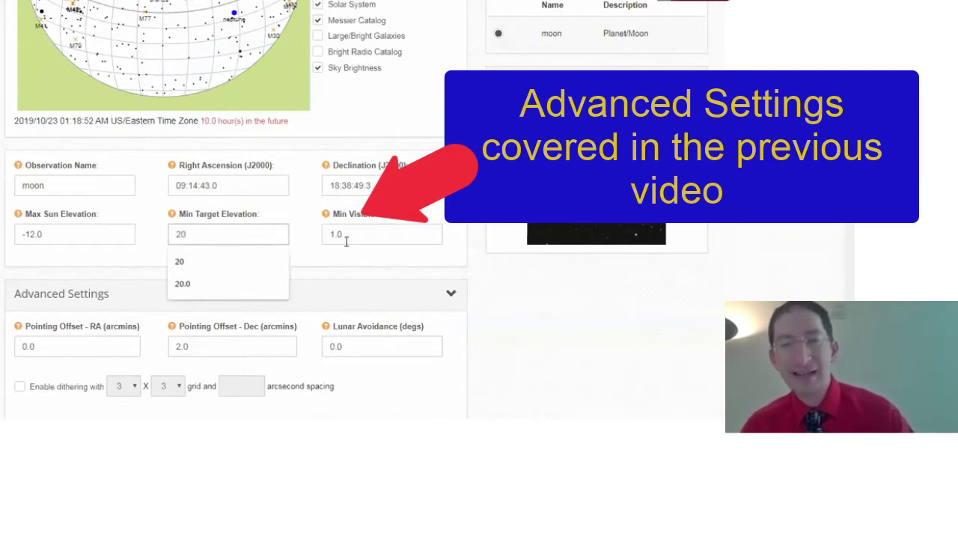
pyautogui.moveTo(343, 235); pyautogui.dragTo(296, 237)
pyautogui.write('0.5')
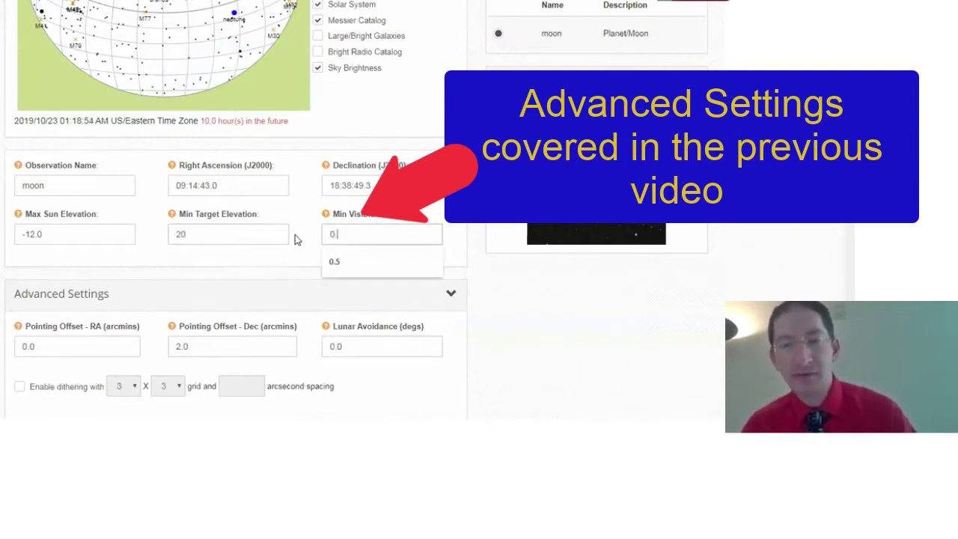
pyautogui.click(460, 245)
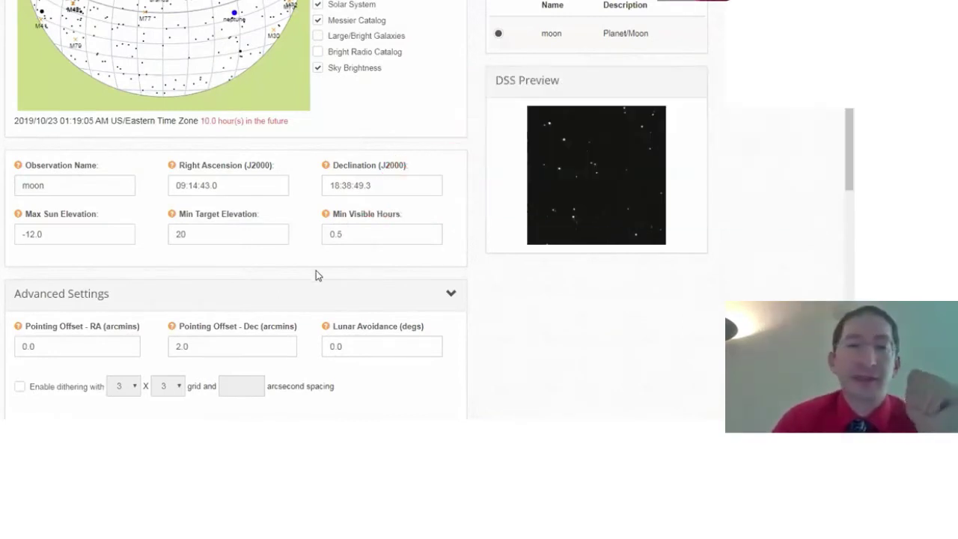
# Collapse Advanced Settings and scroll down to the Moon's 24-hour visibility chart.
pyautogui.scroll(-1, 330, 266)
pyautogui.click(450, 229)
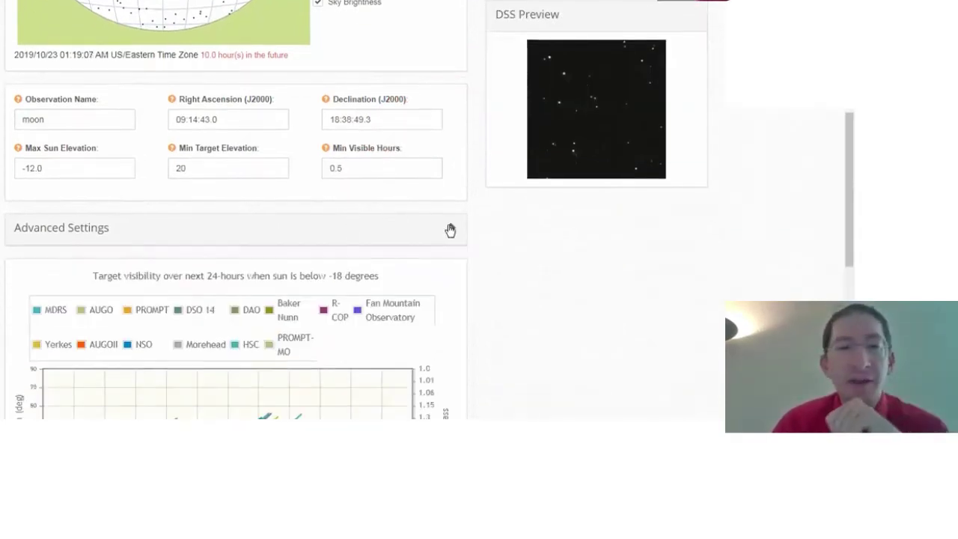
pyautogui.scroll(-4, 441, 217)
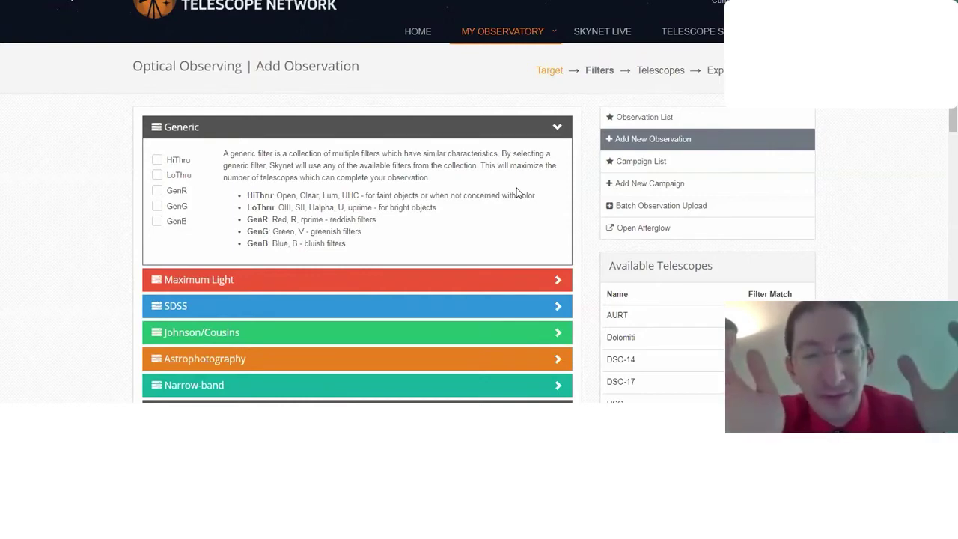
# Tick the LoThru generic filter and review which available telescopes match it.
pyautogui.scroll(-3, 478, 200)
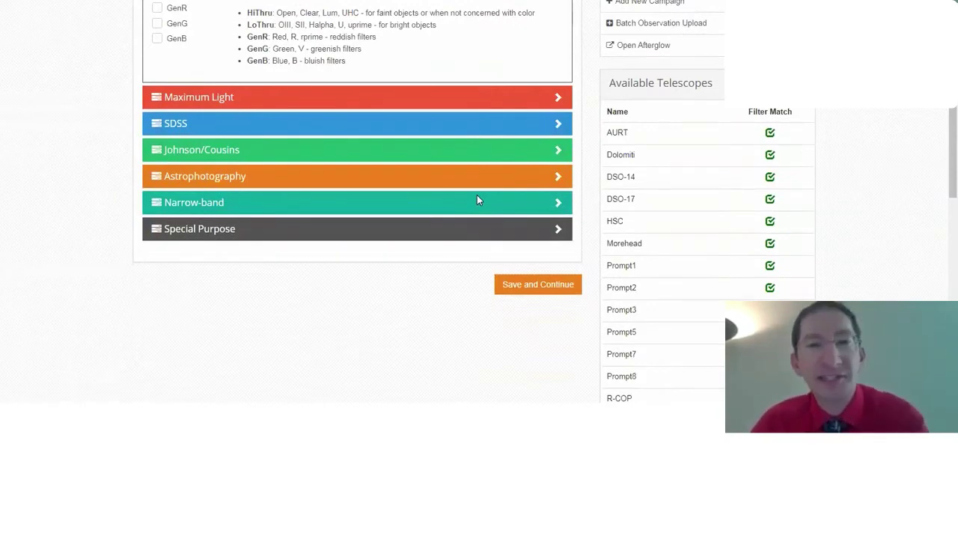
pyautogui.scroll(2, 479, 198)
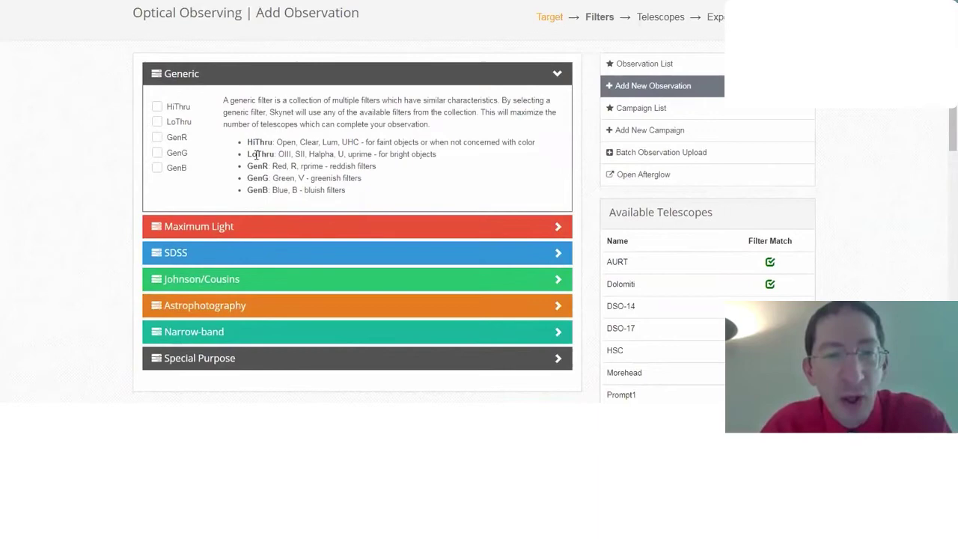
pyautogui.click(157, 122)
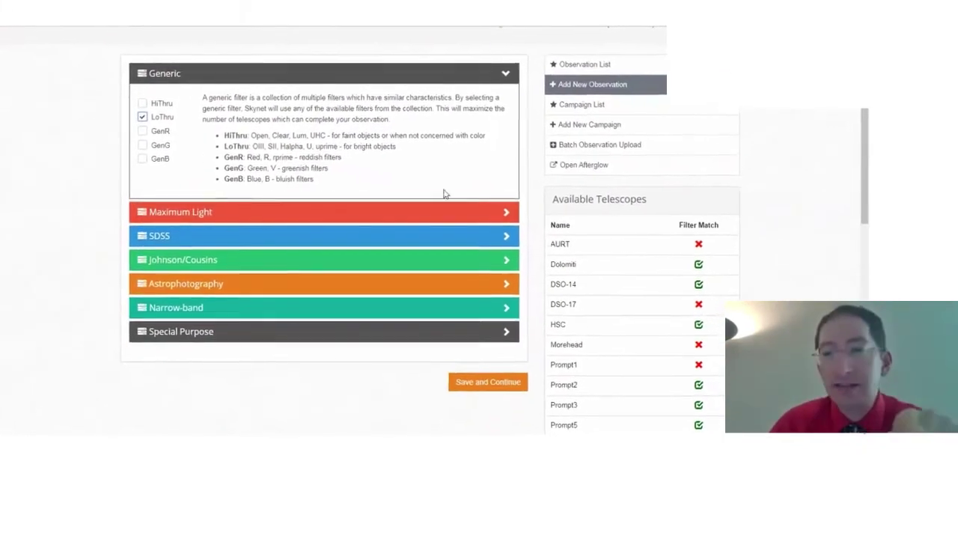
pyautogui.scroll(-3, 688, 258)
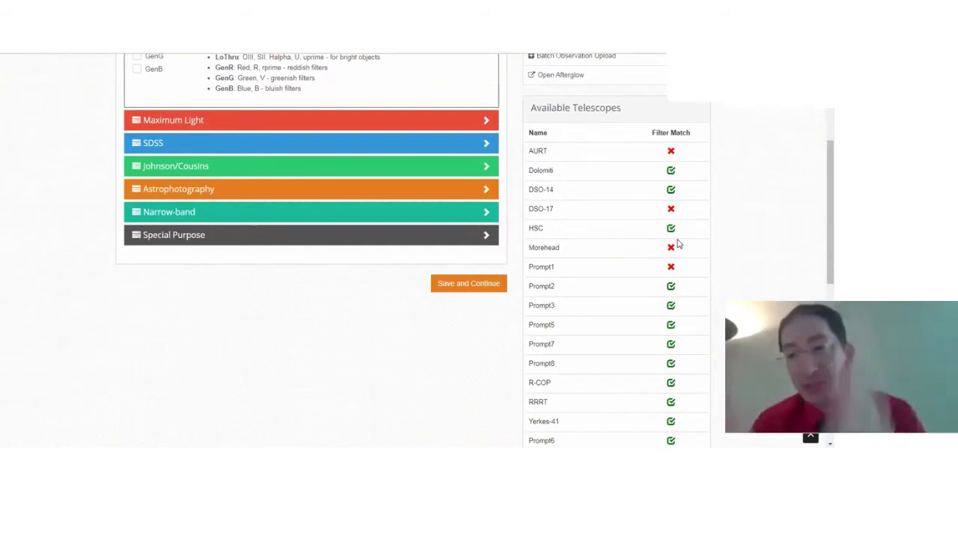
pyautogui.scroll(-2, 702, 247)
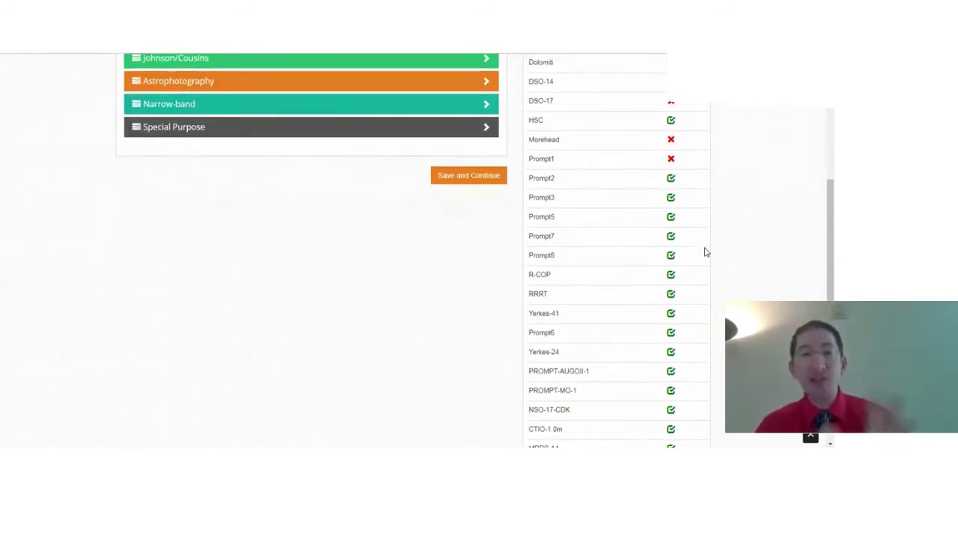
pyautogui.scroll(3, 588, 263)
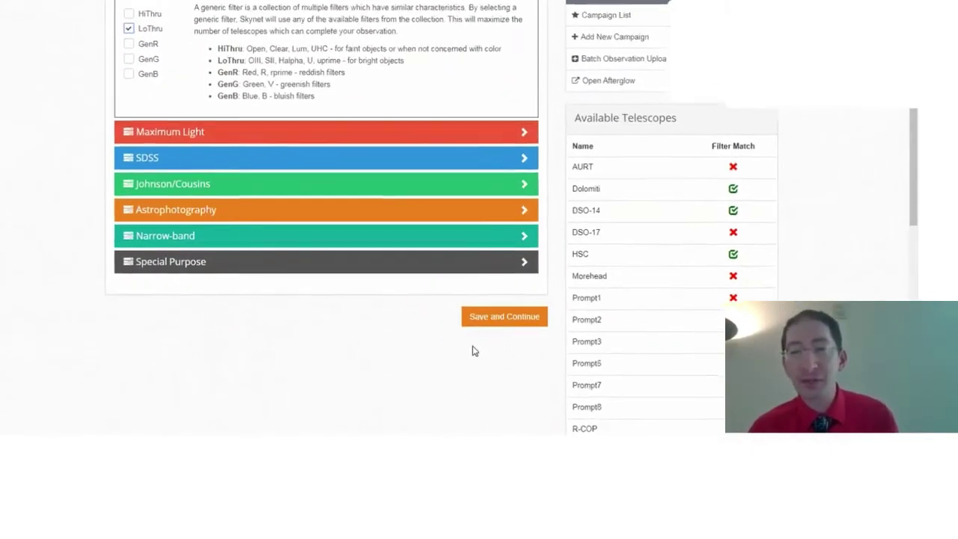
# Save the LoThru filter and scroll to the CTIO La Serena telescope list.
pyautogui.click(494, 320)
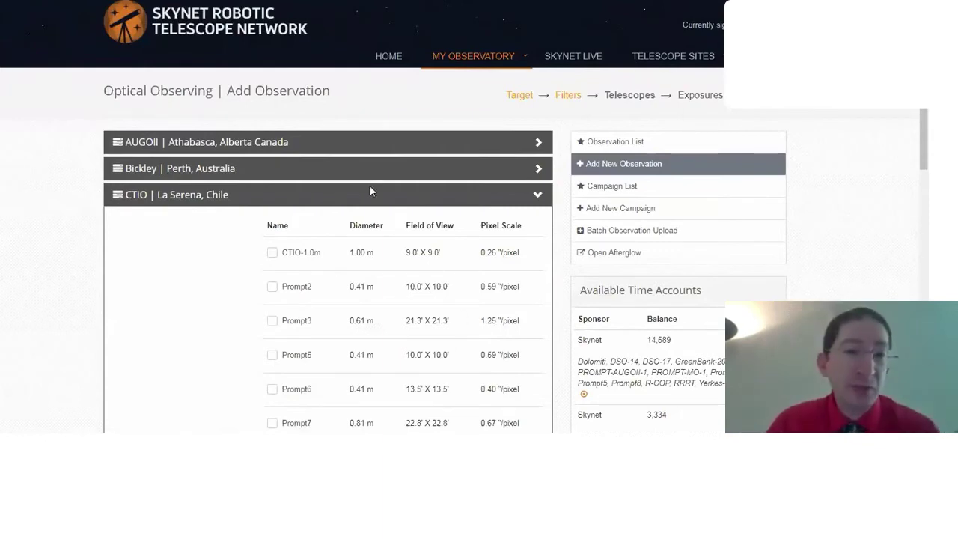
pyautogui.scroll(-2, 369, 184)
pyautogui.scroll(-1, 366, 172)
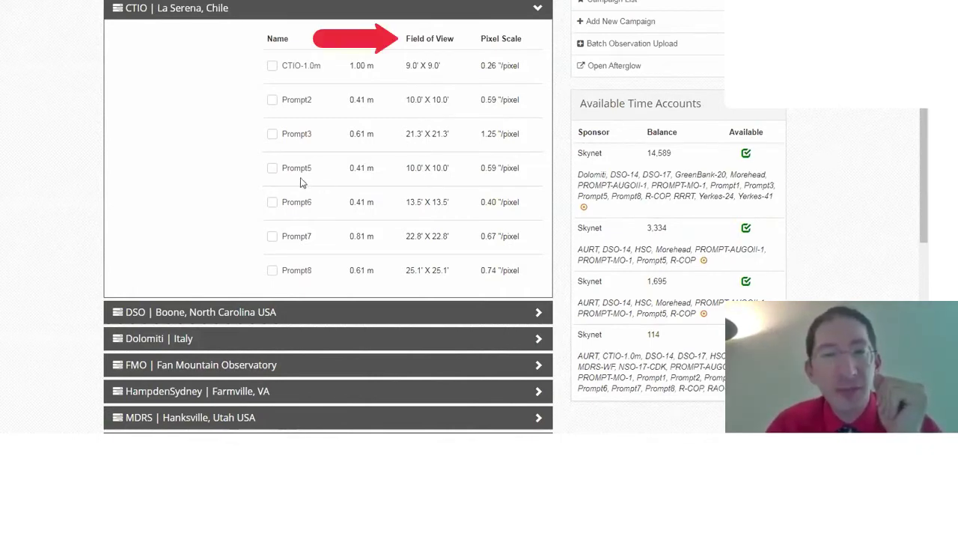
# Select Prompt5 under CTIO and PROMPT-MO-1 under the expanded MO | Meckering, Australia site.
pyautogui.click(273, 169)
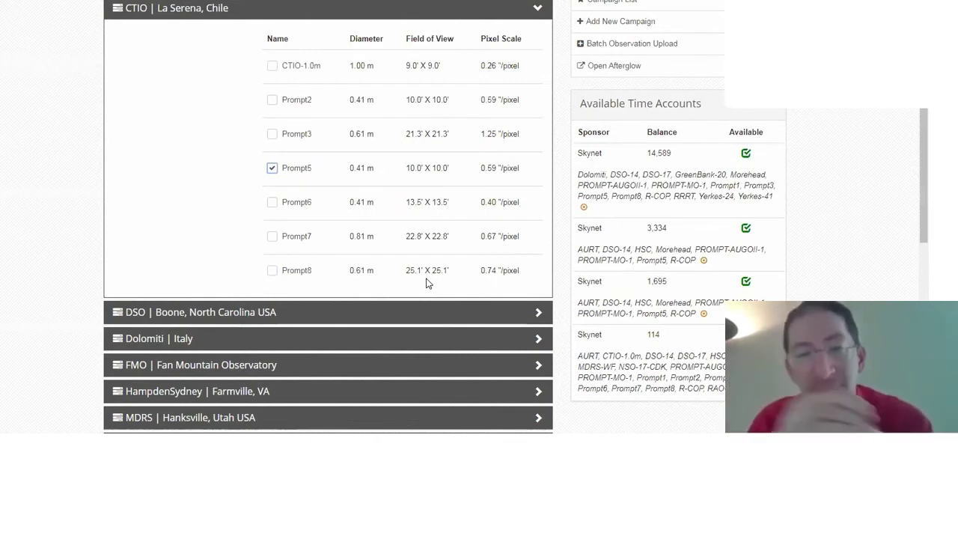
pyautogui.scroll(-3, 430, 281)
pyautogui.click(436, 277)
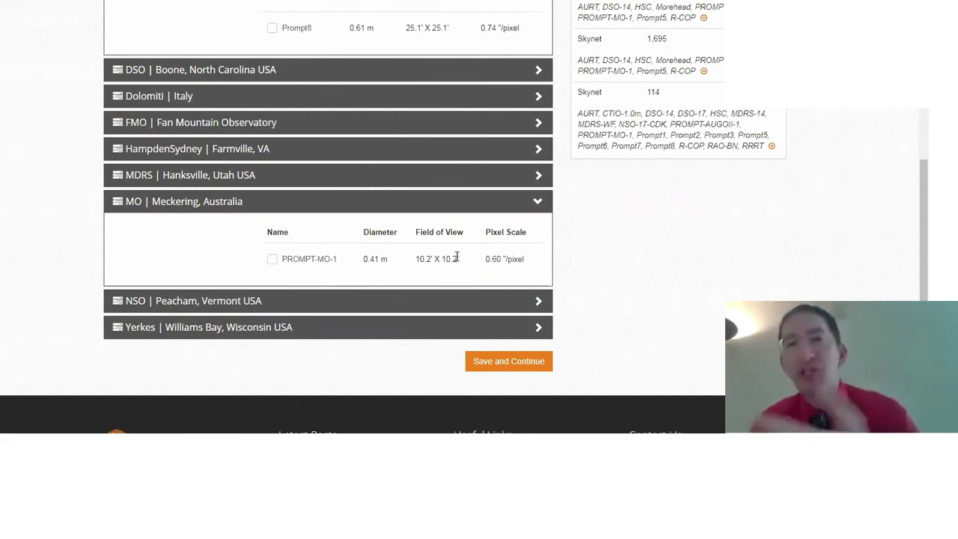
pyautogui.click(271, 259)
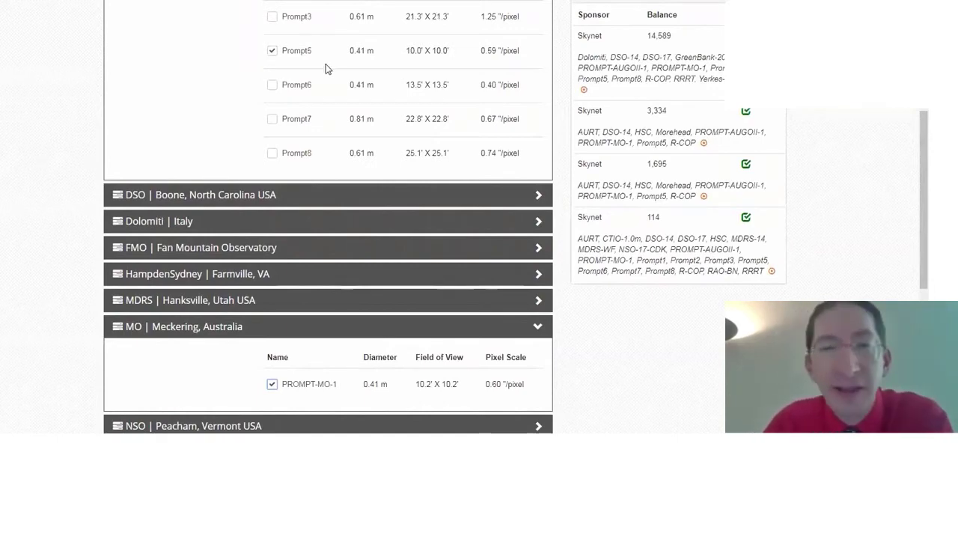
pyautogui.scroll(-3, 326, 69)
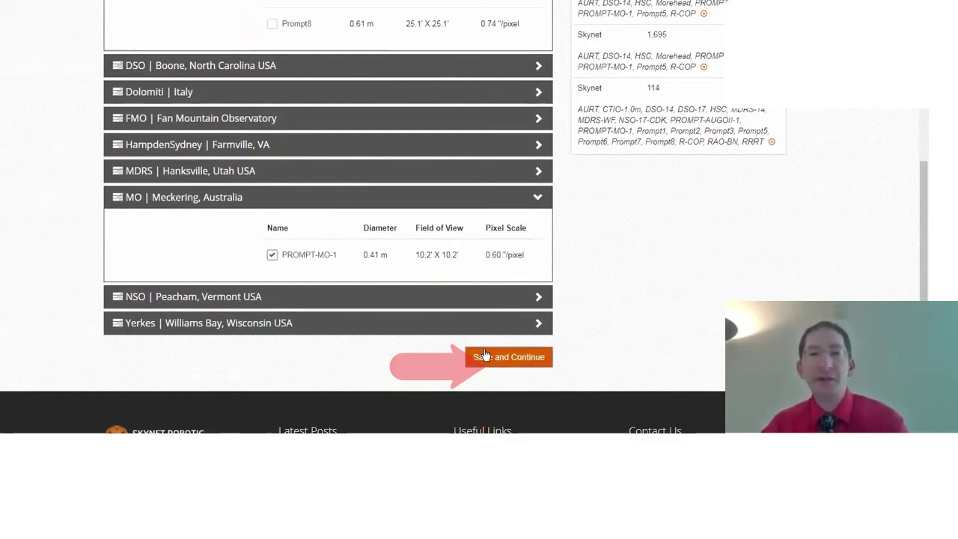
# Save the Prompt5 and PROMPT-MO-1 selection to reach the Exposures step.
pyautogui.click(485, 356)
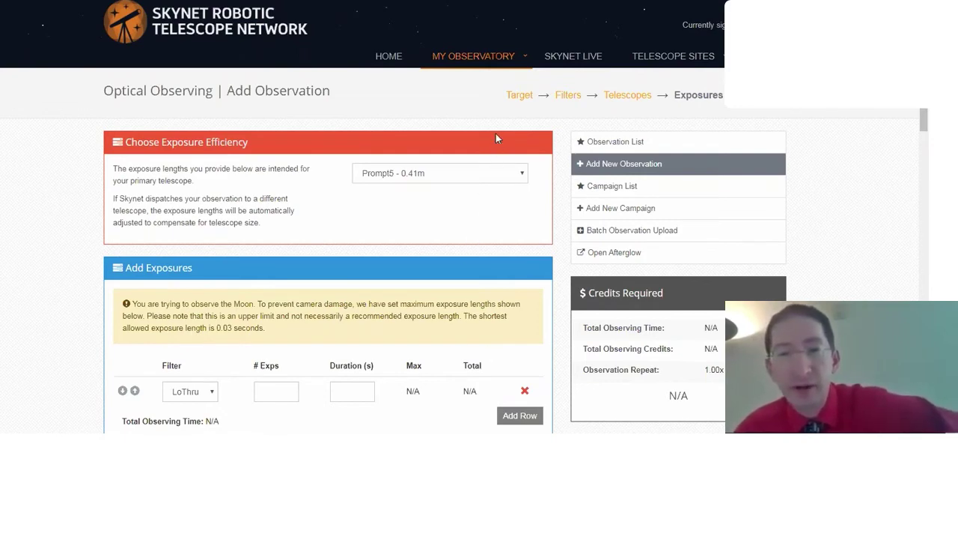
# Return to the Target step and set the Sky Viewer observatory to Cerro Tololo Inter-American Observatory.
pyautogui.click(521, 98)
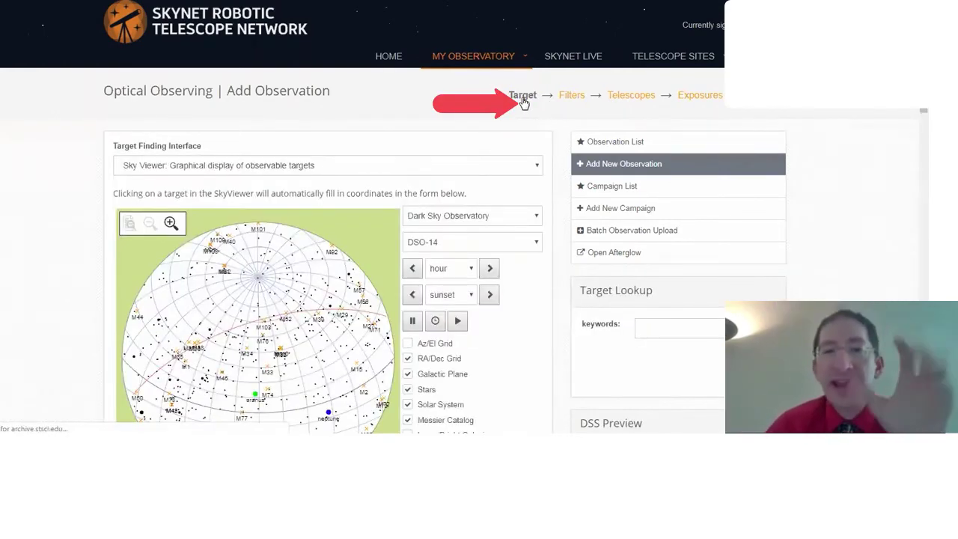
pyautogui.scroll(-2, 524, 102)
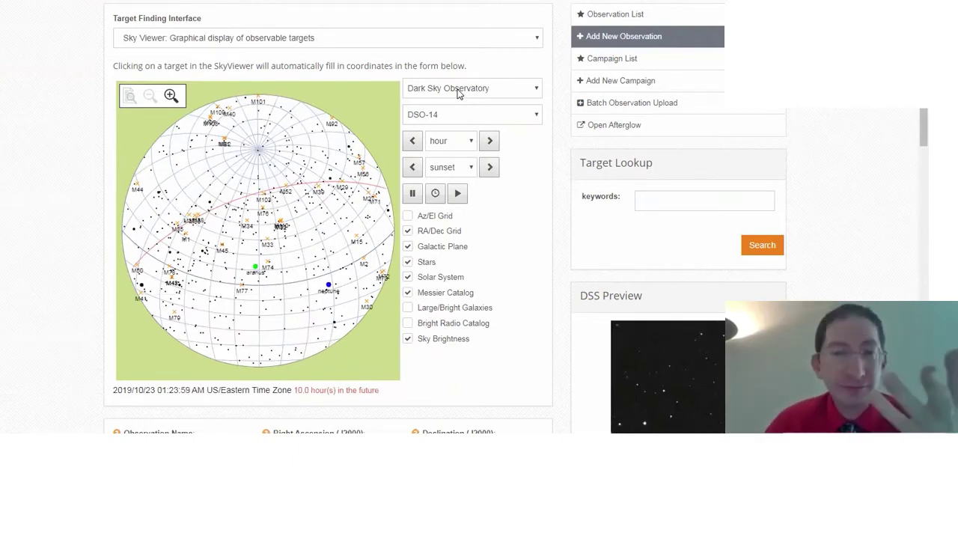
pyautogui.click(458, 89)
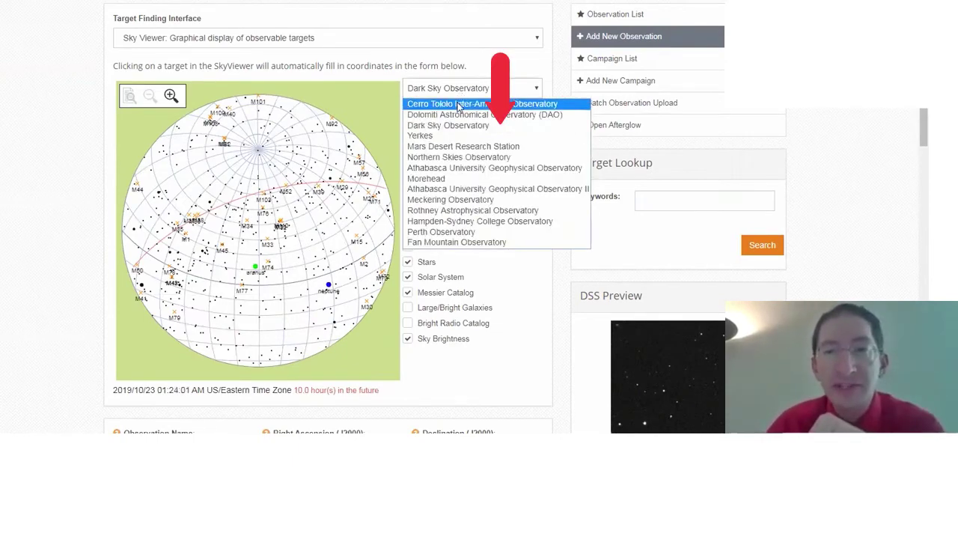
pyautogui.click(459, 104)
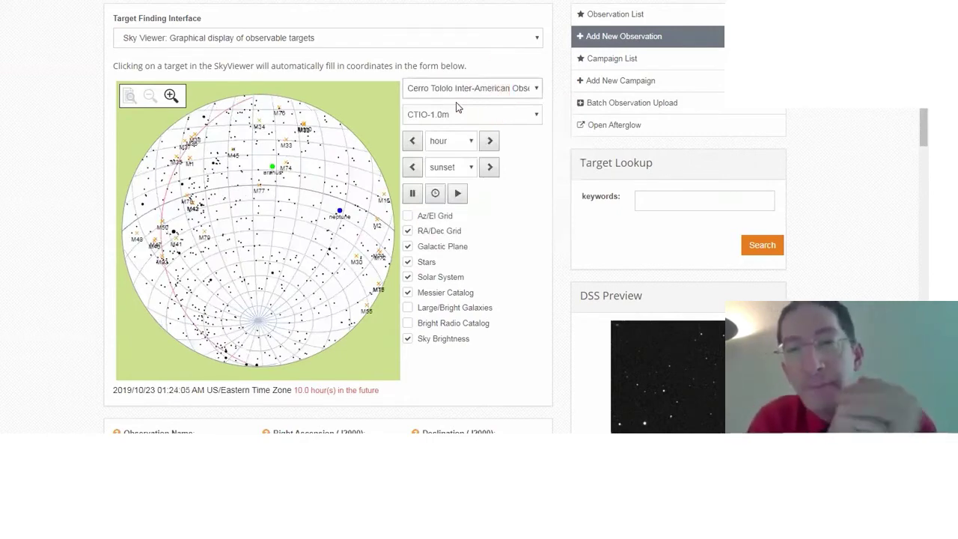
# Pick Prompt5 from the Sky Viewer's telescope dropdown in place of CTIO-1.0m.
pyautogui.click(469, 115)
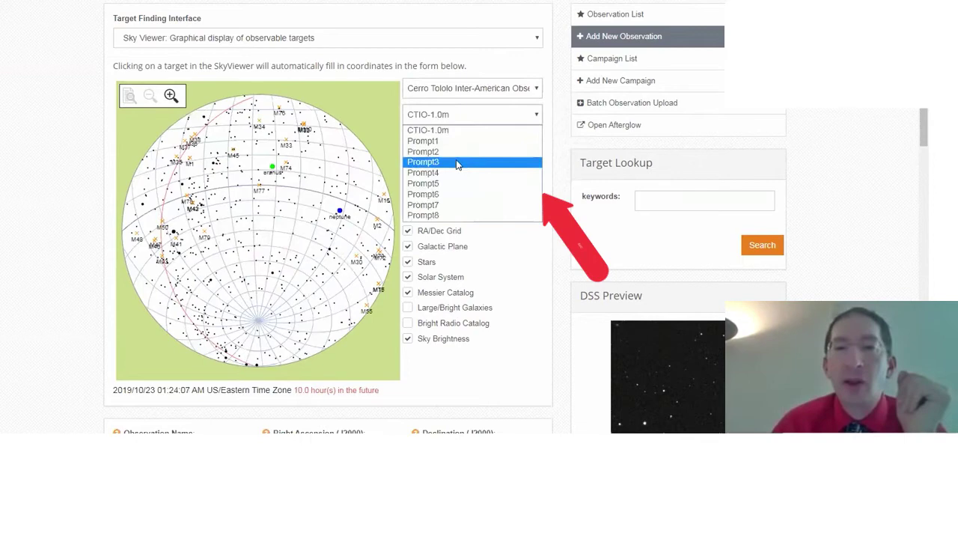
pyautogui.click(458, 183)
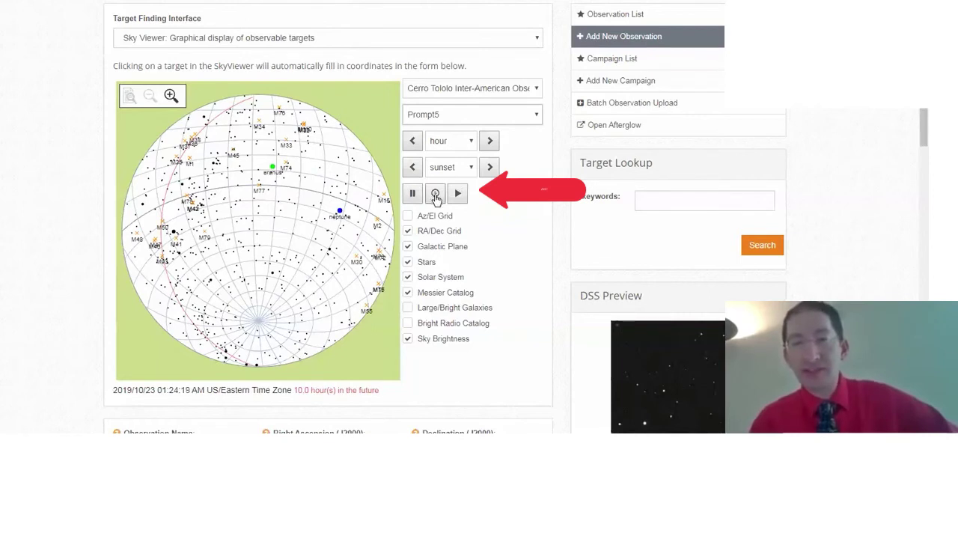
# Reset the sky view to now, then advance it 13 hours to 04:24 AM on 2019/10/23.
pyautogui.click(435, 194)
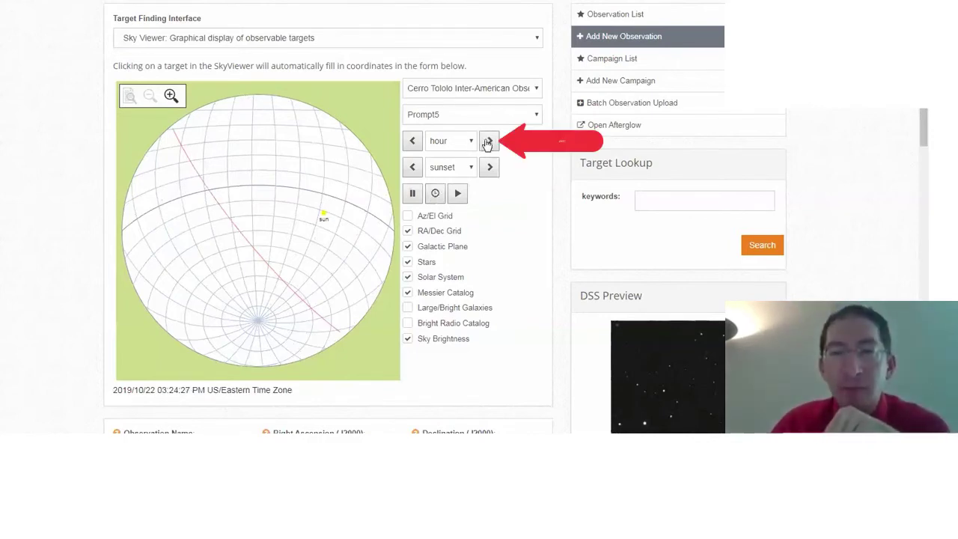
pyautogui.click(488, 142)
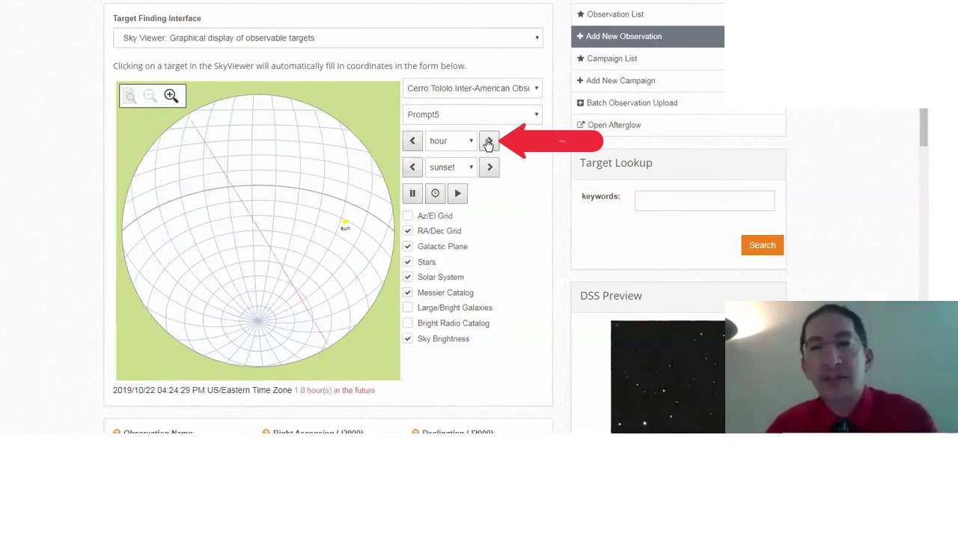
pyautogui.click(488, 142)
pyautogui.click(488, 142)
pyautogui.click(488, 142)
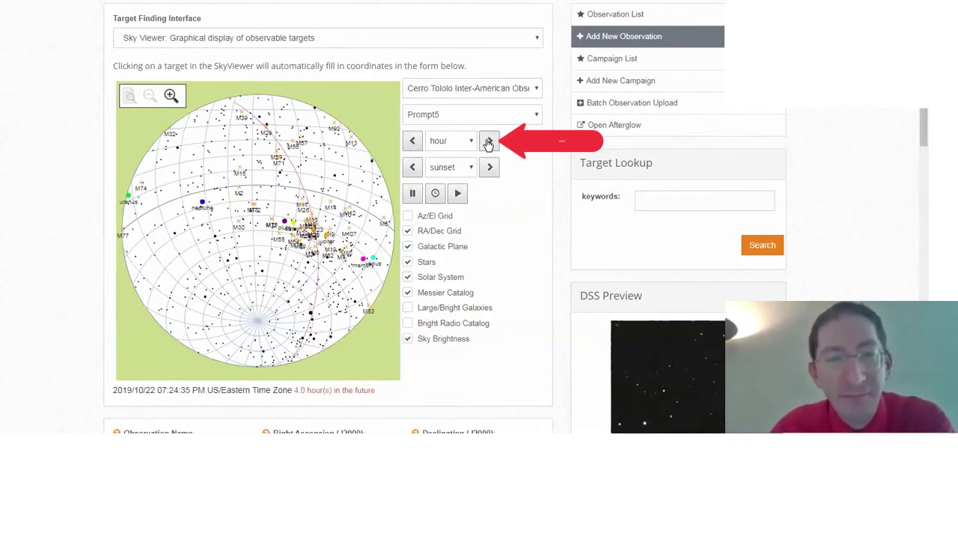
pyautogui.click(487, 143)
pyautogui.click(488, 143)
pyautogui.click(488, 142)
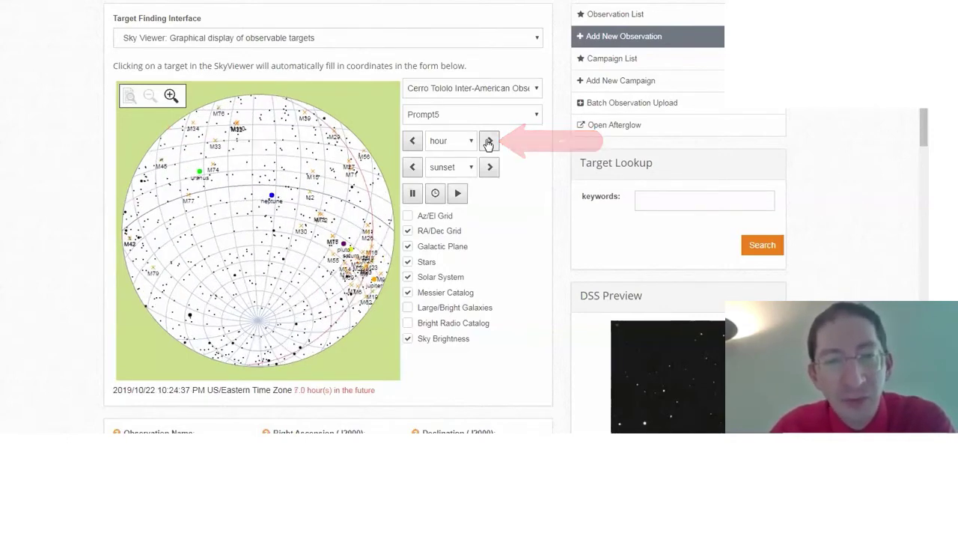
pyautogui.click(487, 143)
pyautogui.click(488, 142)
pyautogui.click(488, 142)
pyautogui.click(488, 142)
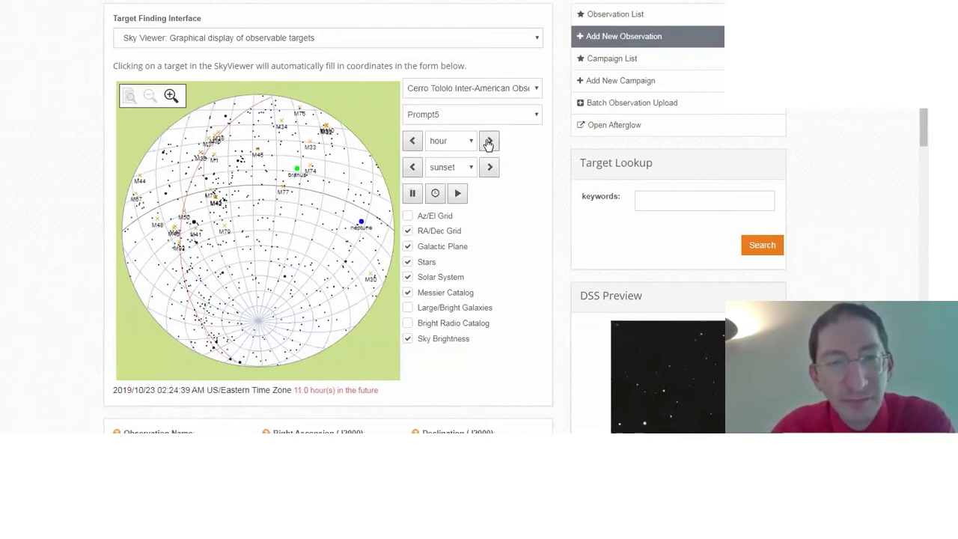
pyautogui.click(488, 143)
pyautogui.click(488, 142)
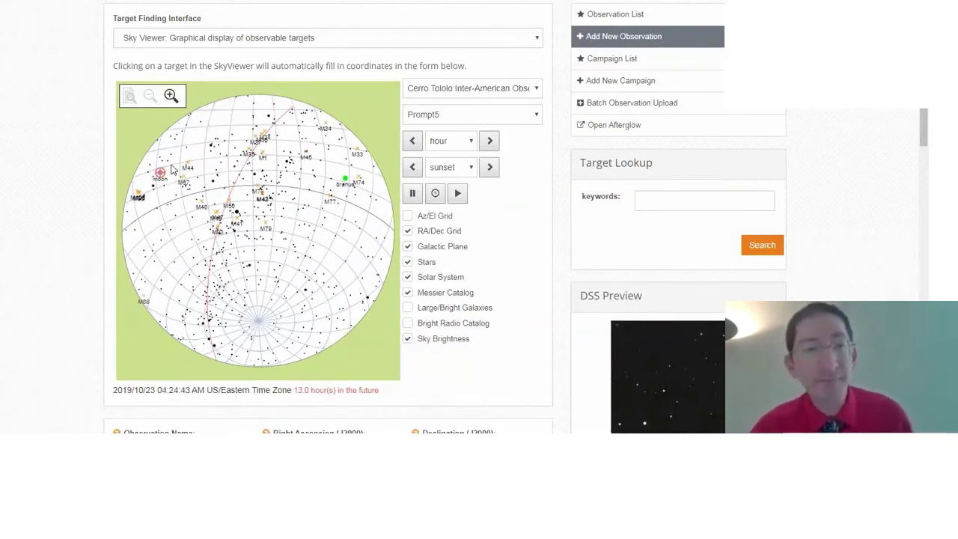
# Zoom the sky map in on the Moon, pause the time animation, and enlarge the Moon to fill the view.
pyautogui.moveTo(148, 163); pyautogui.dragTo(178, 190)
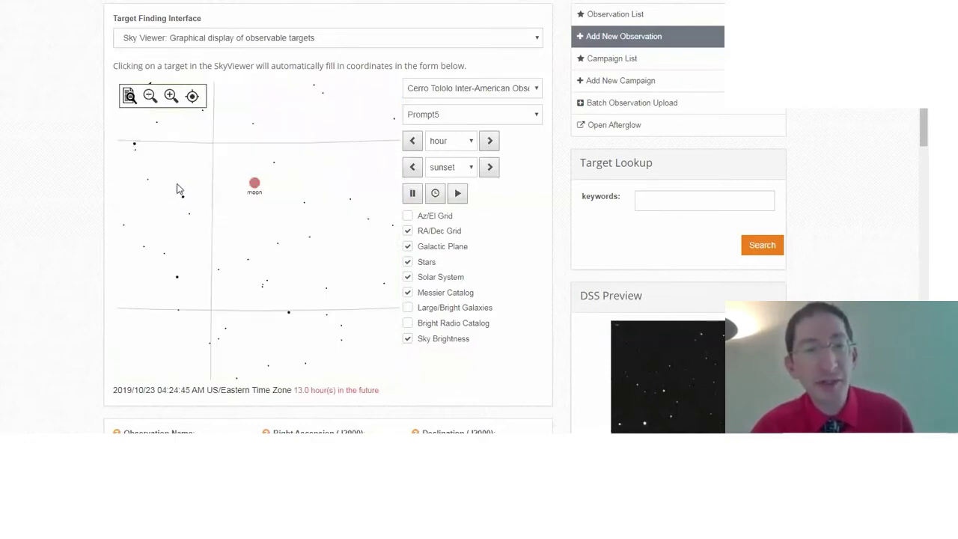
pyautogui.moveTo(236, 169); pyautogui.dragTo(279, 209)
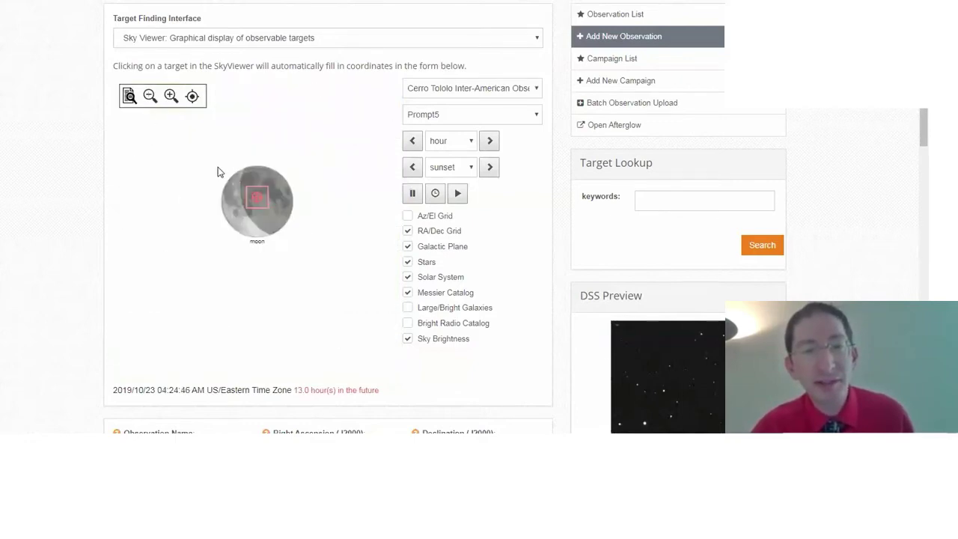
pyautogui.moveTo(204, 152); pyautogui.dragTo(308, 260)
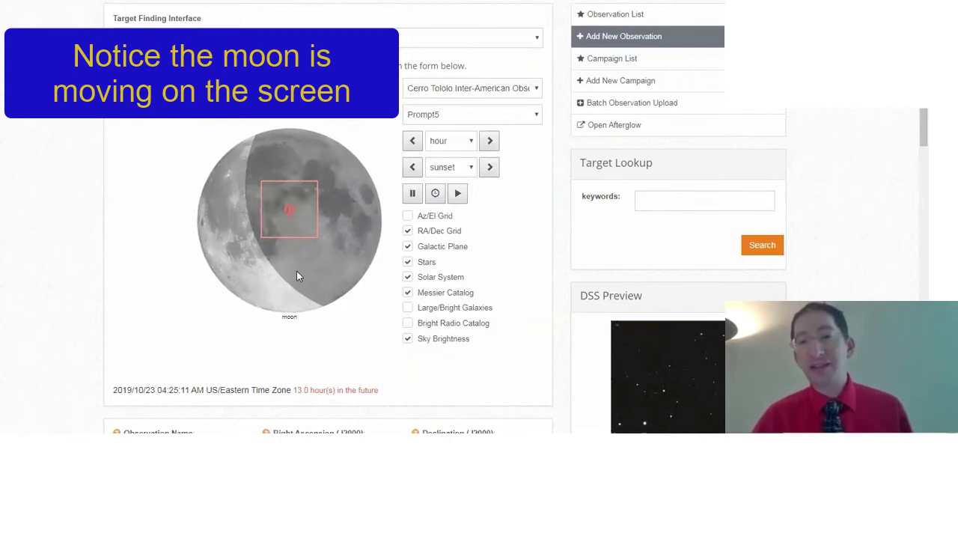
pyautogui.click(411, 197)
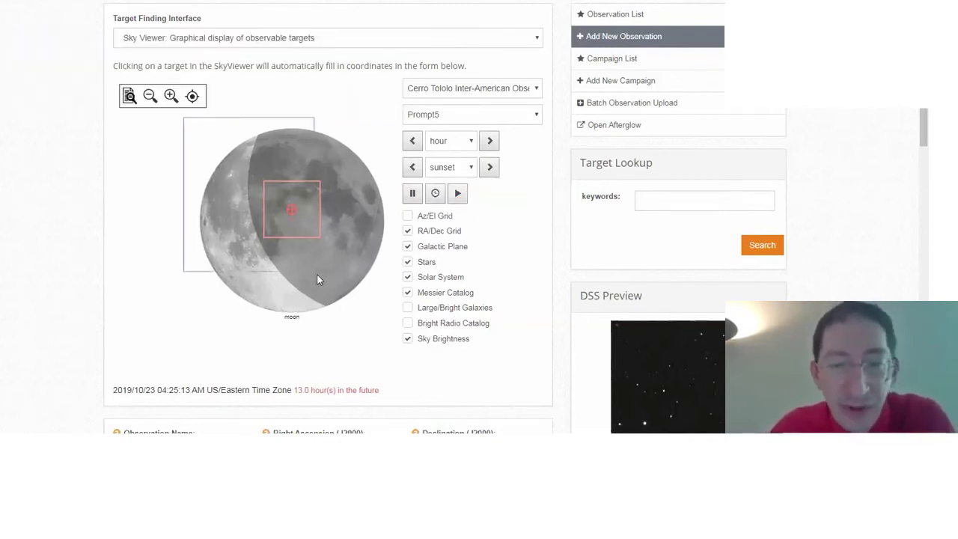
pyautogui.moveTo(317, 279); pyautogui.dragTo(393, 332)
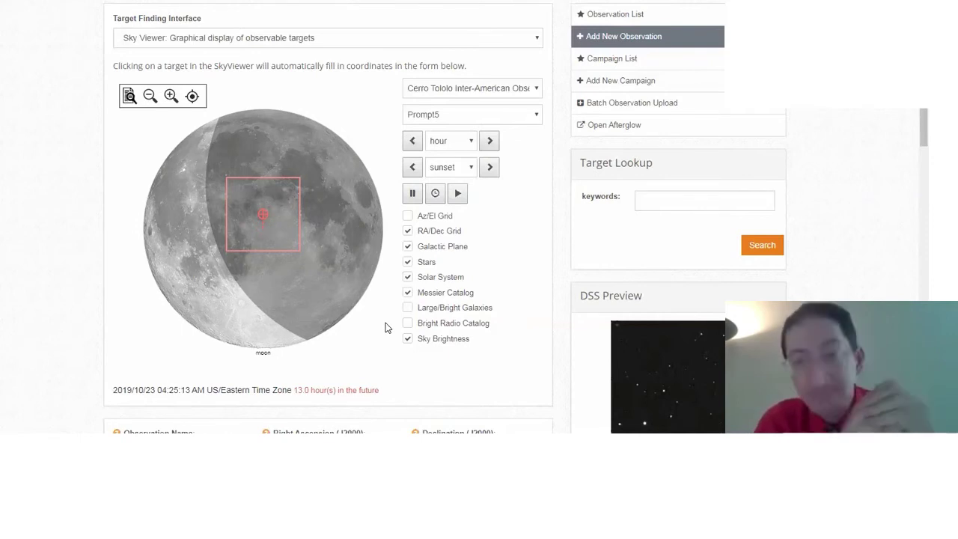
pyautogui.click(523, 119)
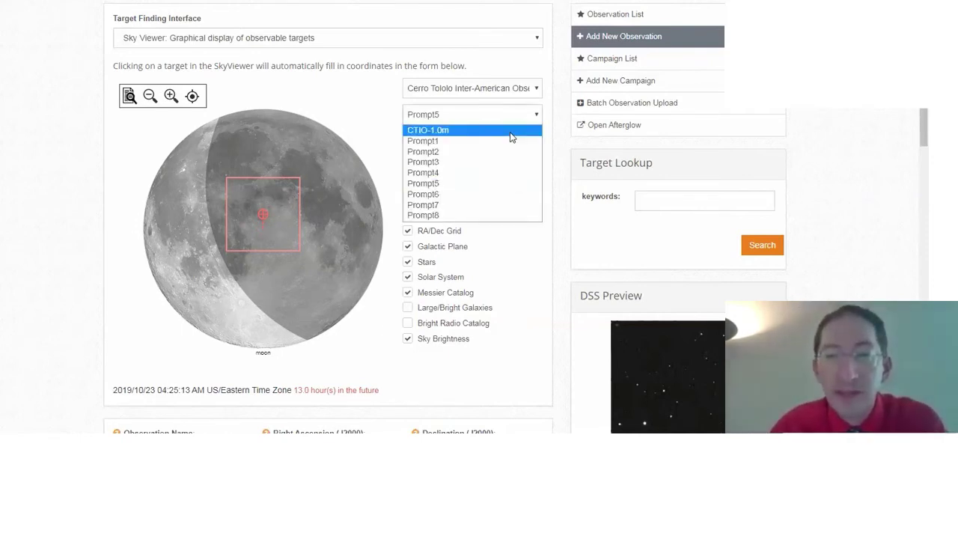
pyautogui.click(442, 215)
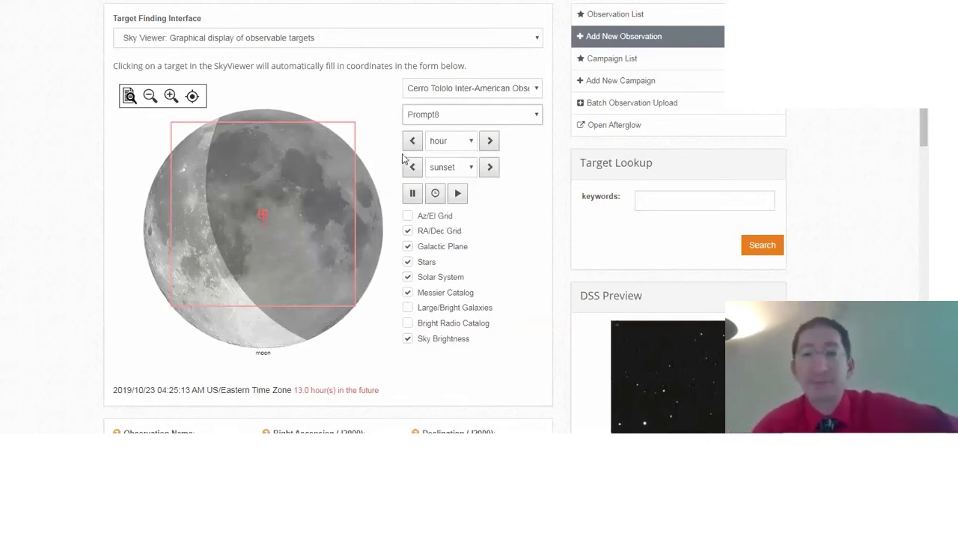
pyautogui.click(423, 118)
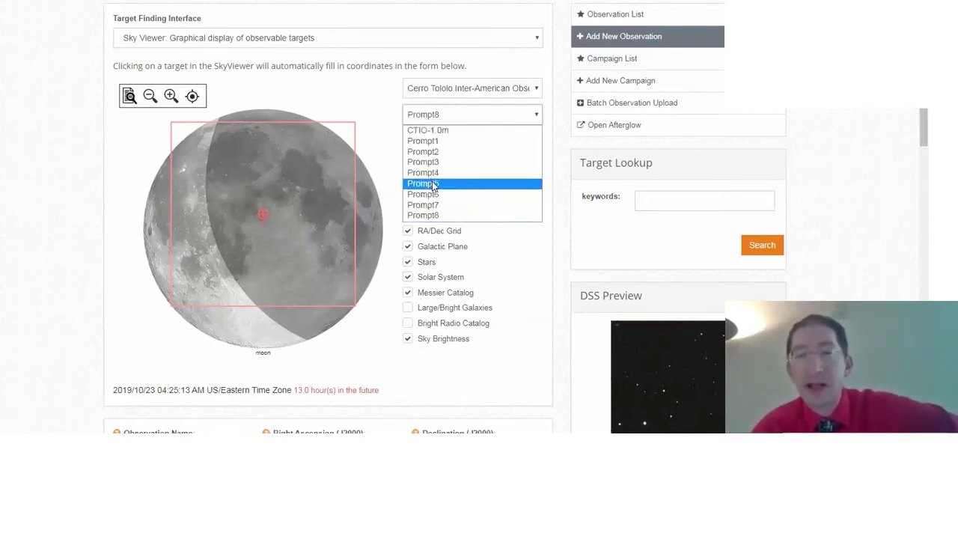
pyautogui.click(432, 184)
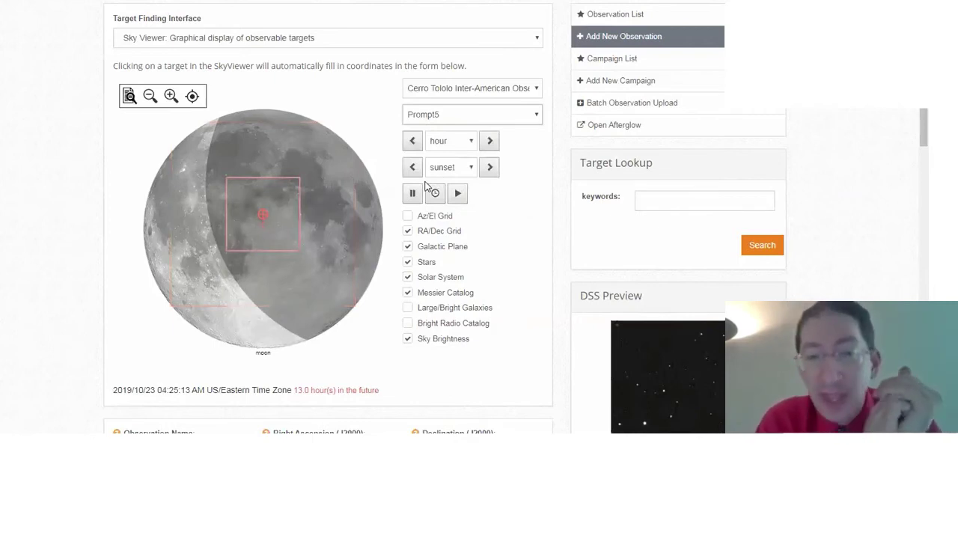
# Try several aim points across the Moon, ending at its upper left along the terminator.
pyautogui.click(329, 234)
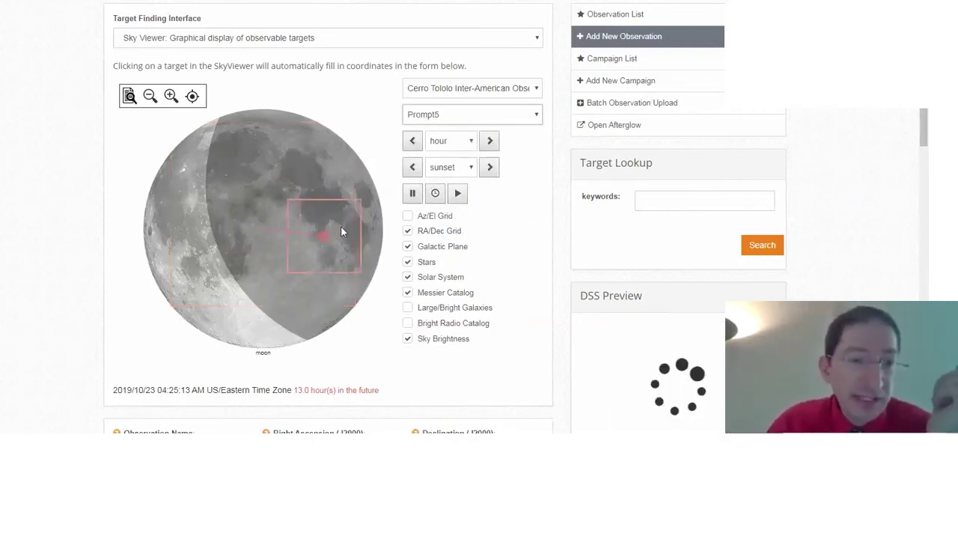
pyautogui.click(312, 148)
pyautogui.click(188, 187)
pyautogui.click(212, 294)
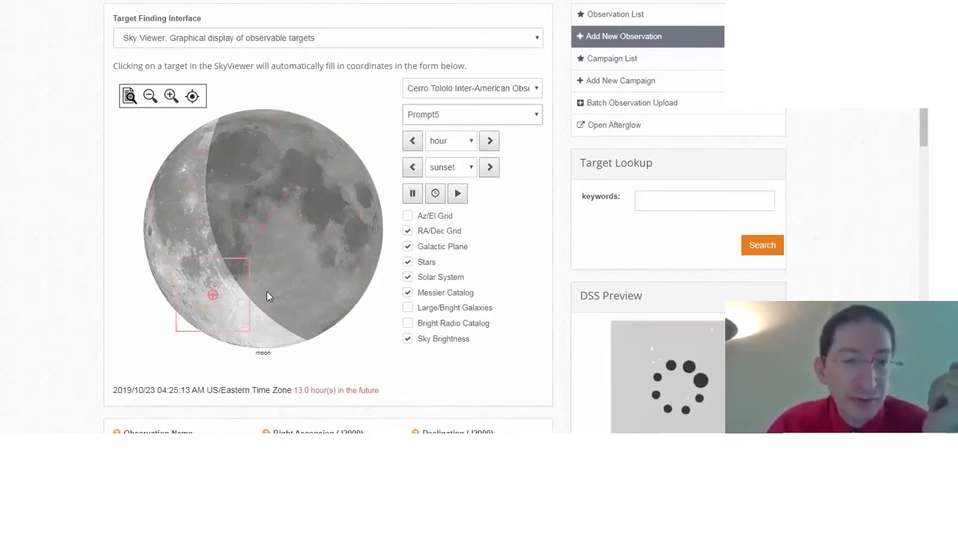
pyautogui.click(297, 293)
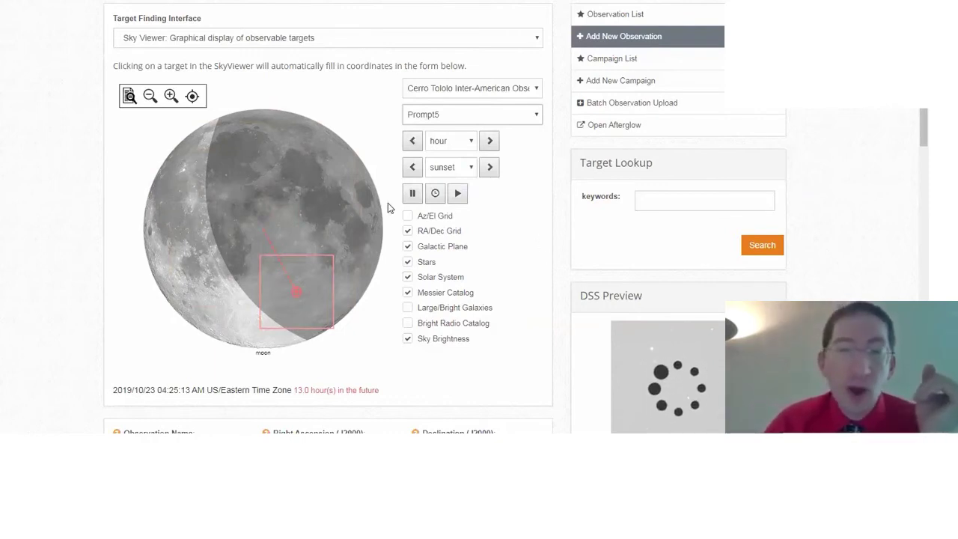
pyautogui.click(316, 207)
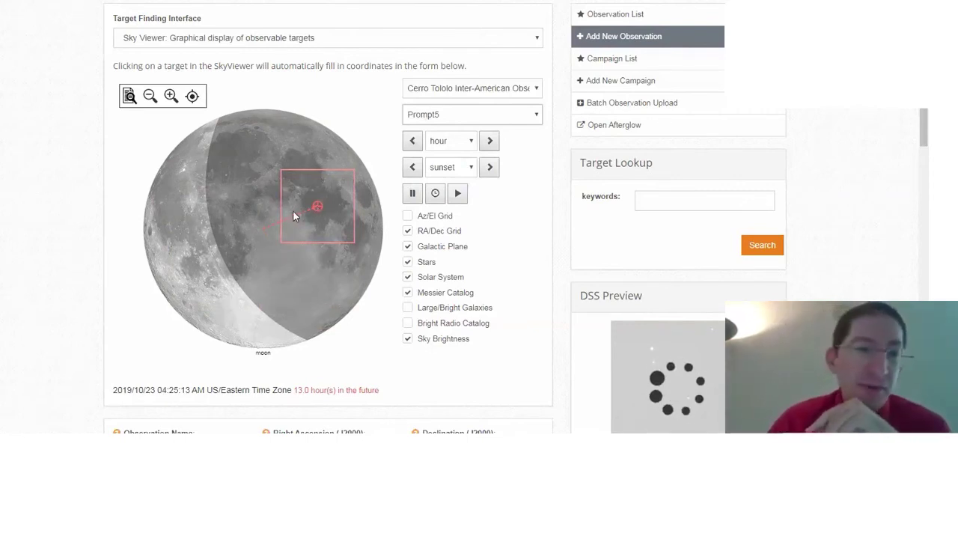
pyautogui.click(174, 260)
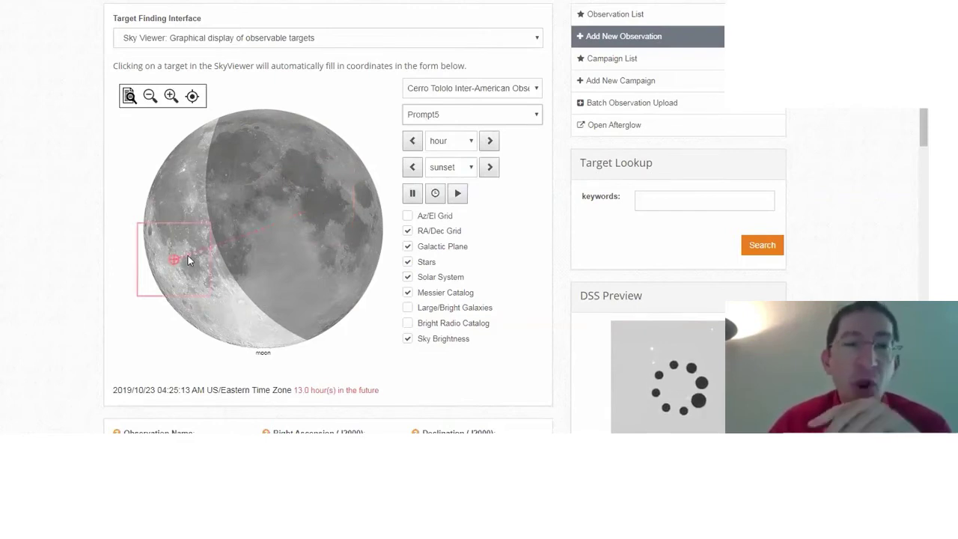
pyautogui.click(187, 197)
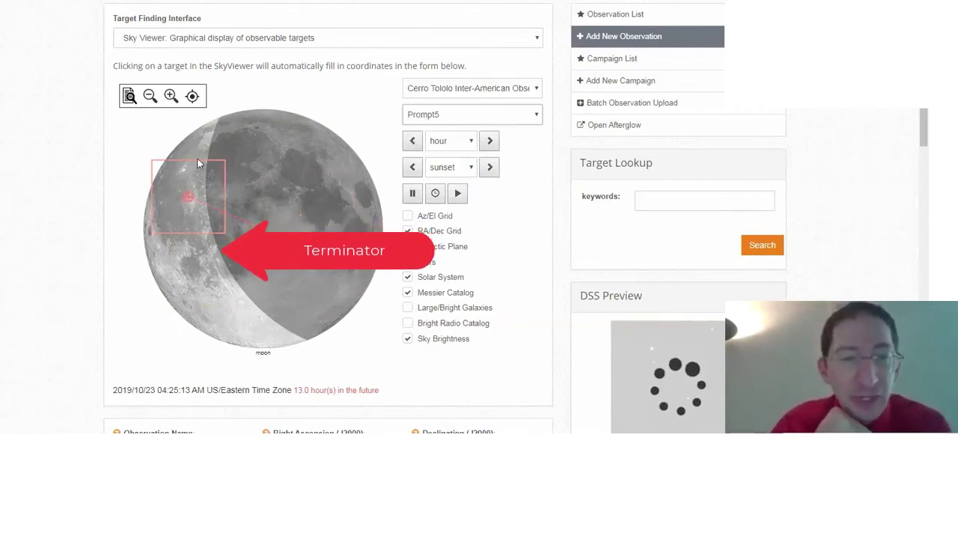
pyautogui.click(214, 253)
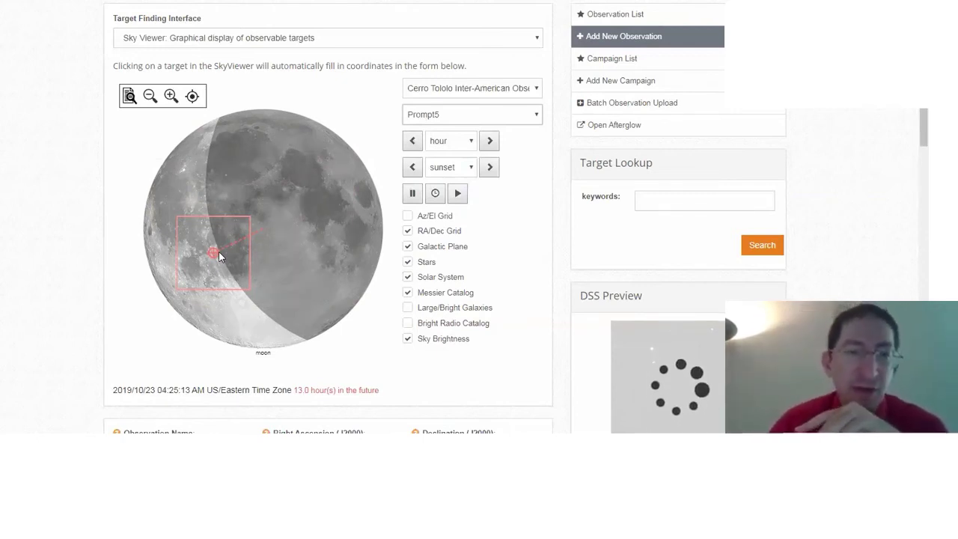
pyautogui.click(207, 201)
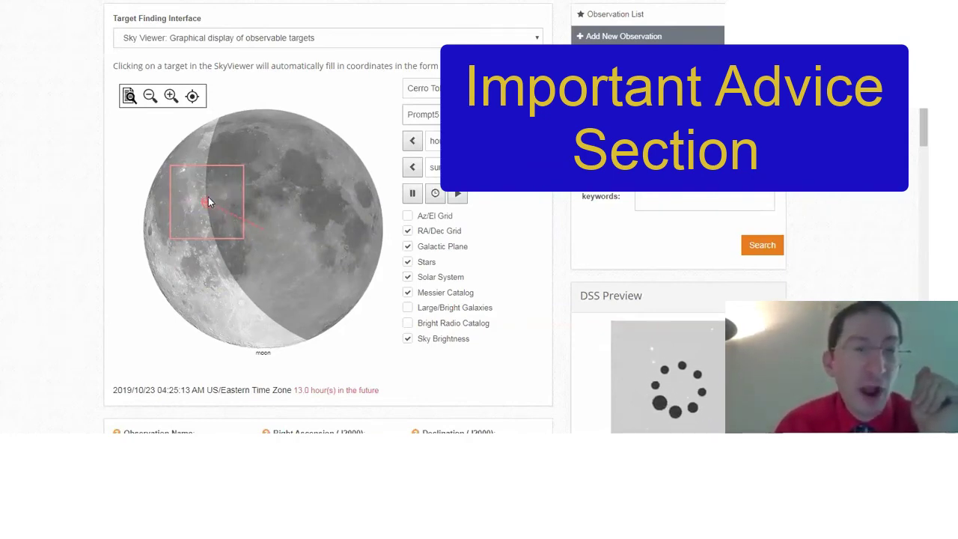
# Shift the Prompt5 target box onto the Moon's left edge near the terminator.
pyautogui.click(182, 205)
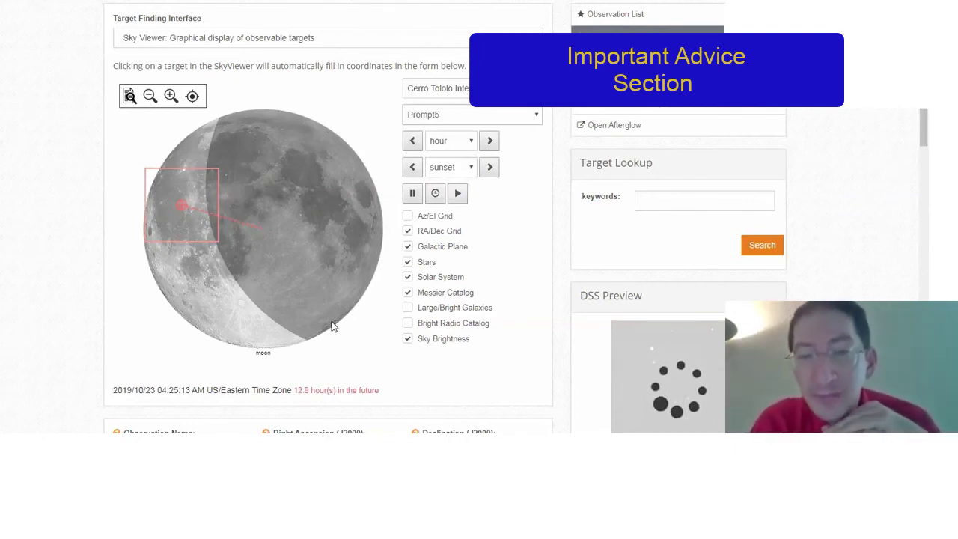
# Test aim points around the Moon's right and lower edges, settling on its upper-left area.
pyautogui.click(374, 213)
pyautogui.click(347, 164)
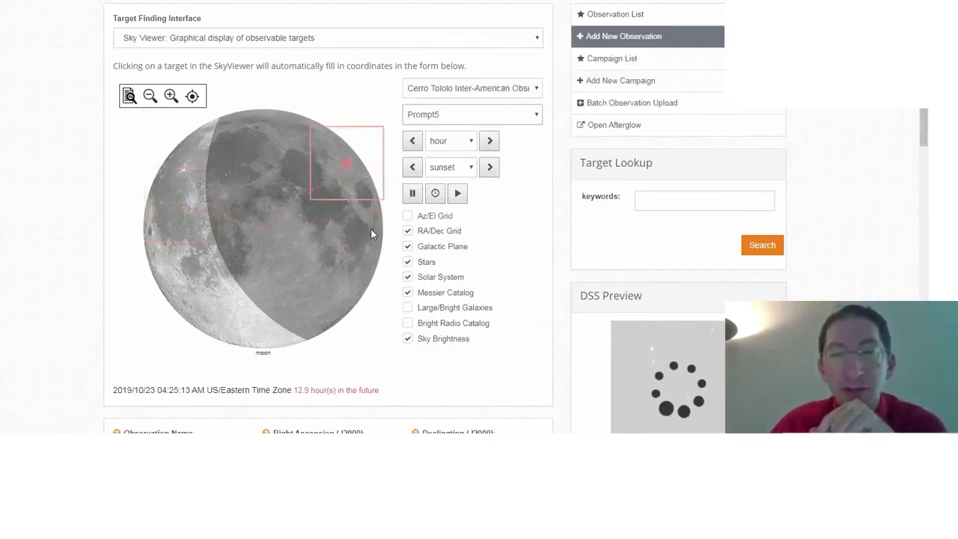
pyautogui.click(371, 231)
pyautogui.click(347, 285)
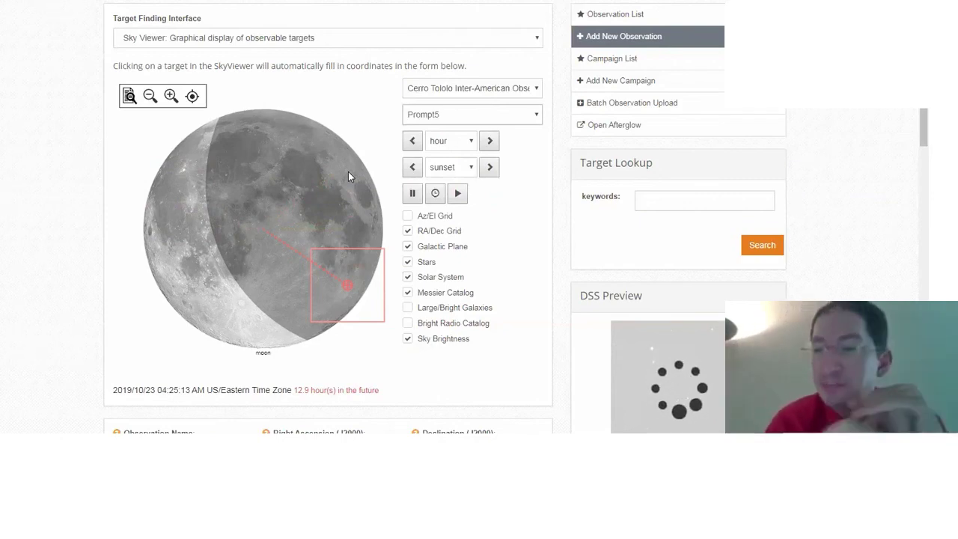
pyautogui.click(174, 151)
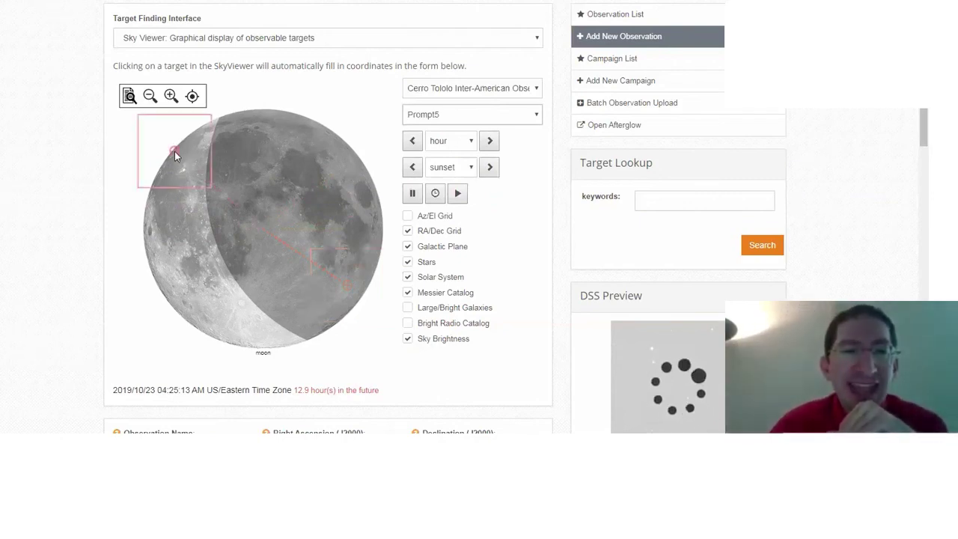
pyautogui.click(373, 186)
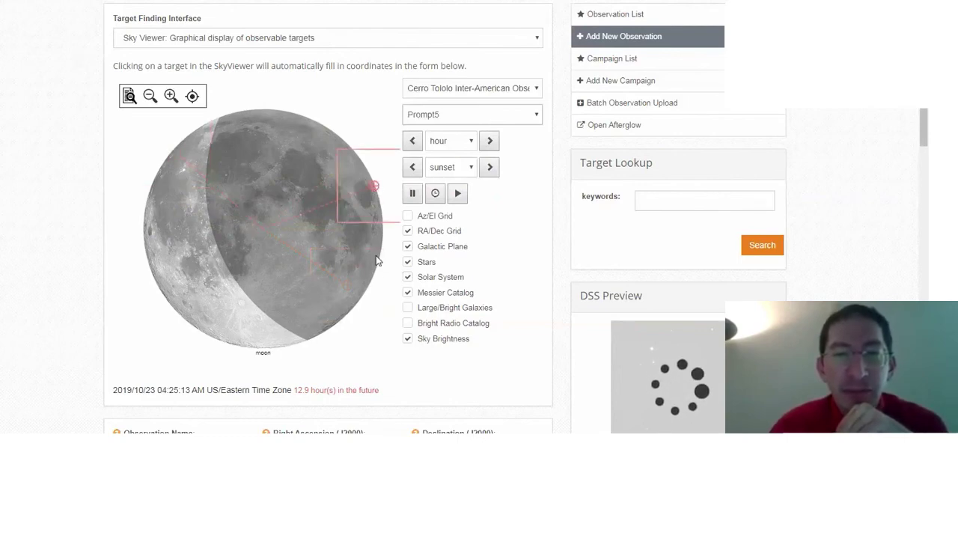
pyautogui.click(365, 297)
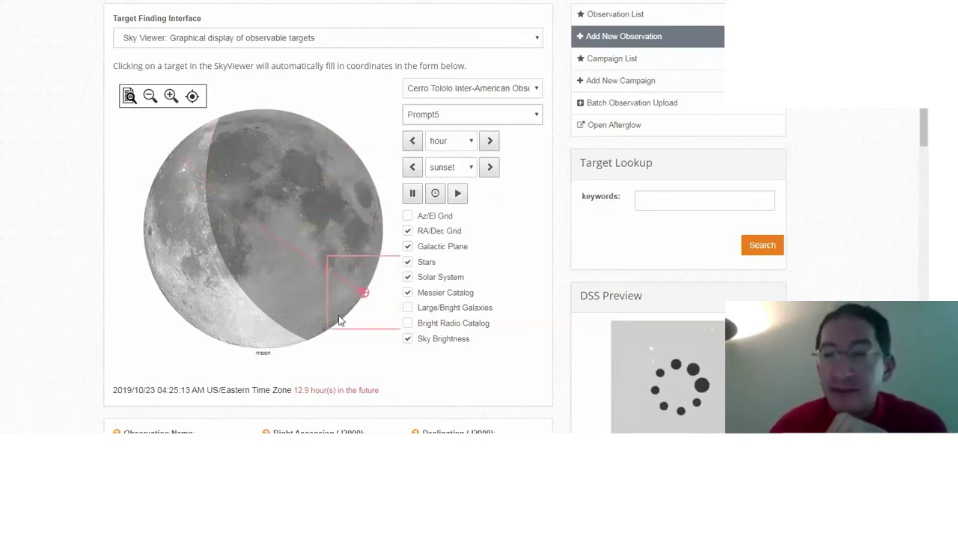
pyautogui.click(224, 338)
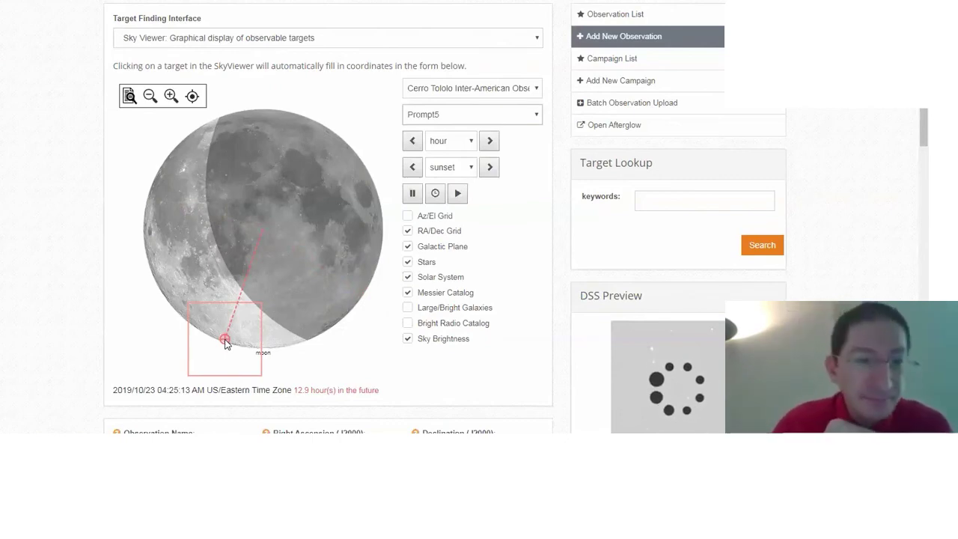
pyautogui.click(185, 209)
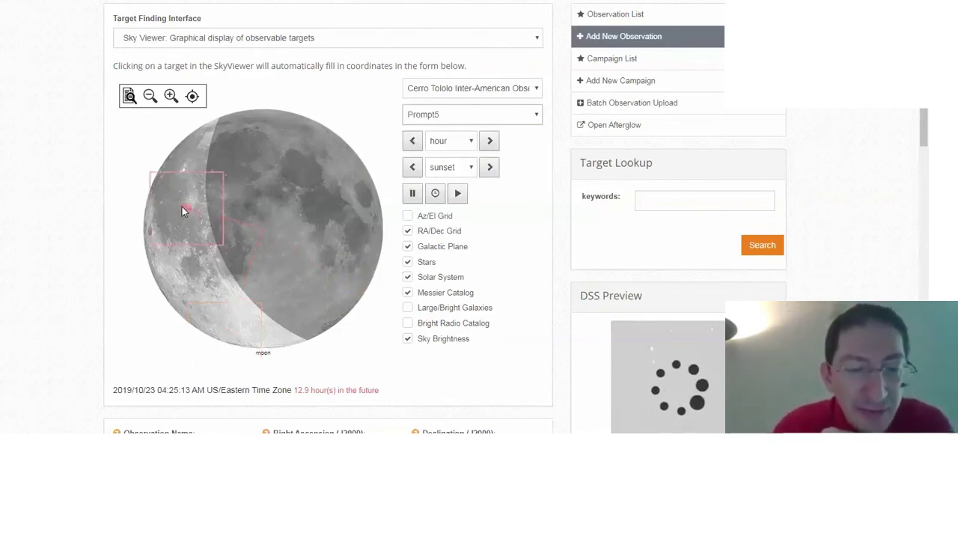
# Save the Moon target and move on to filter selection.
pyautogui.scroll(-9, 278, 208)
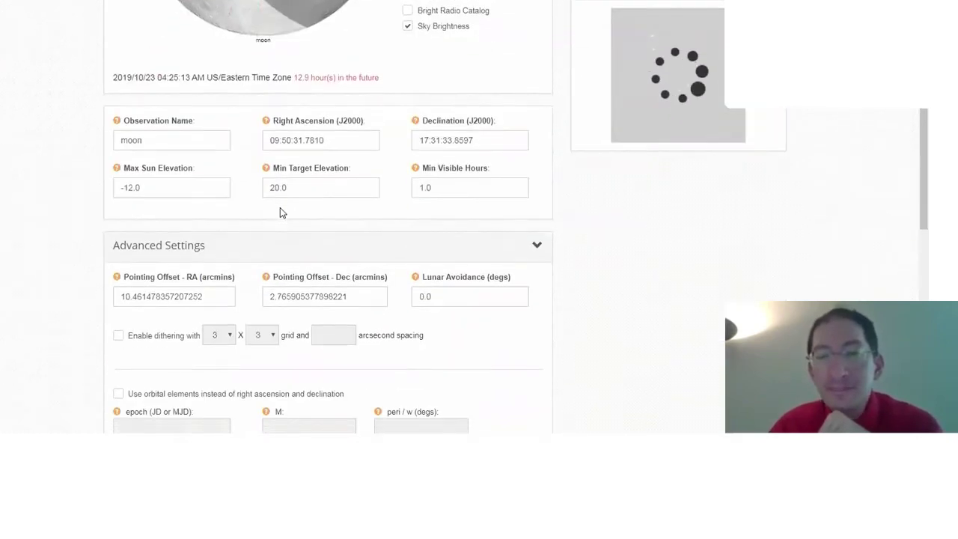
pyautogui.scroll(-5, 280, 207)
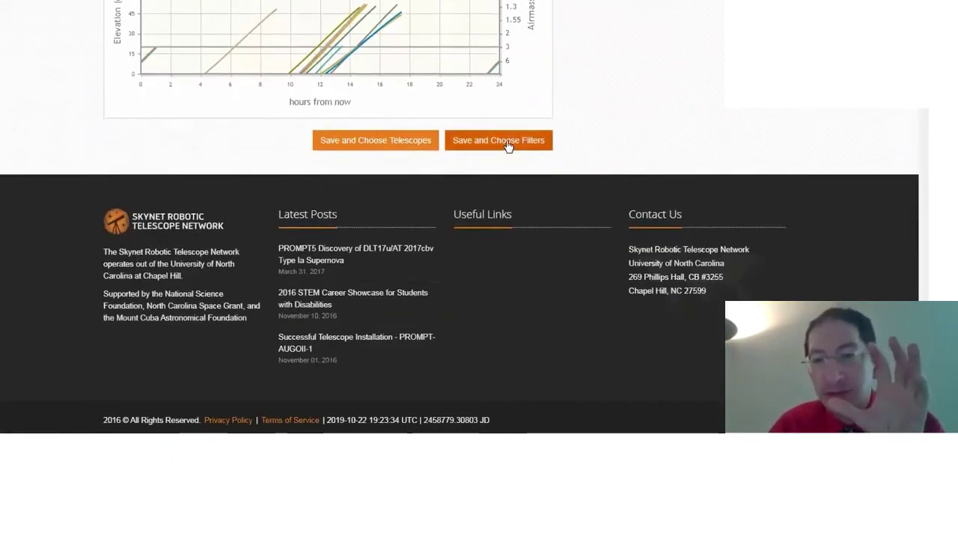
pyautogui.click(508, 145)
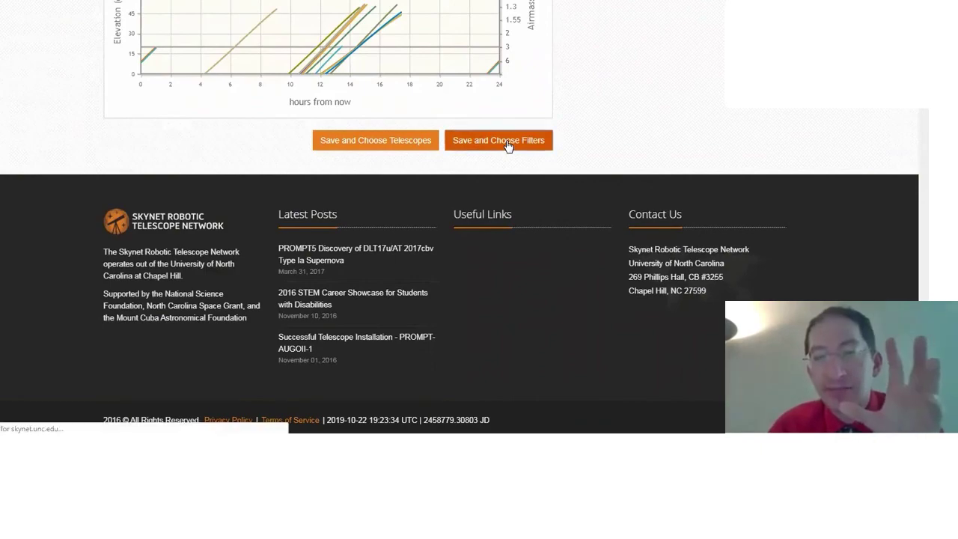
# Keep the LoThru filter and the Prompt5 and PROMPT-MO-1 telescopes.
pyautogui.scroll(-3, 509, 145)
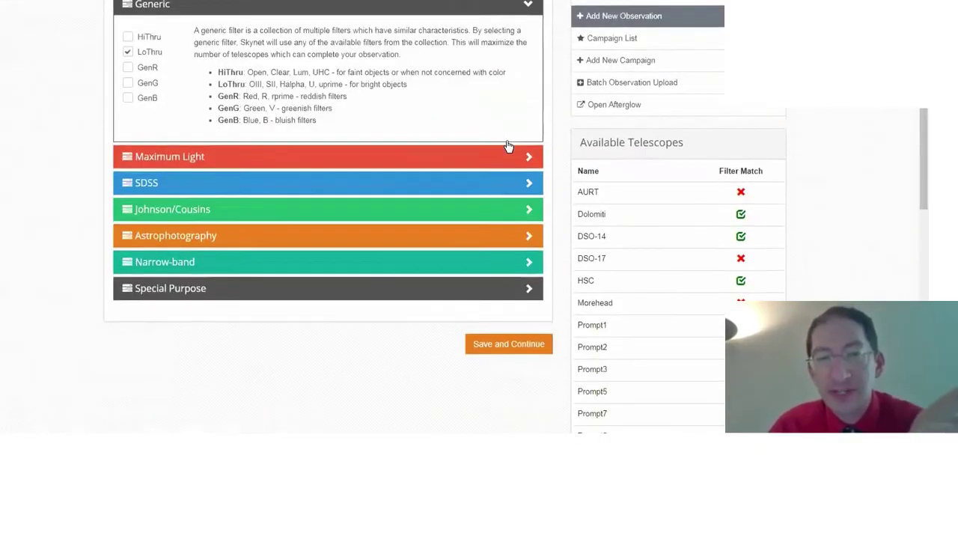
pyautogui.click(521, 248)
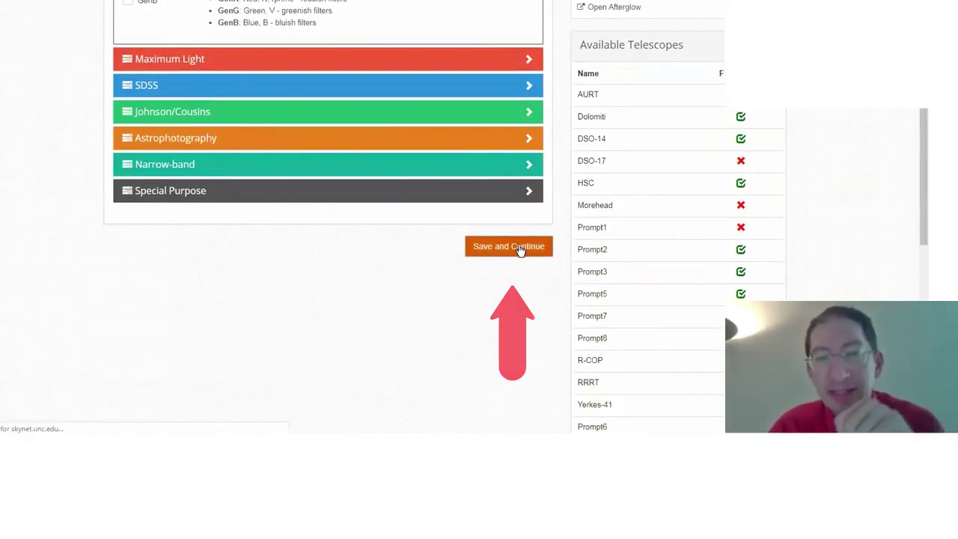
pyautogui.scroll(-6, 522, 244)
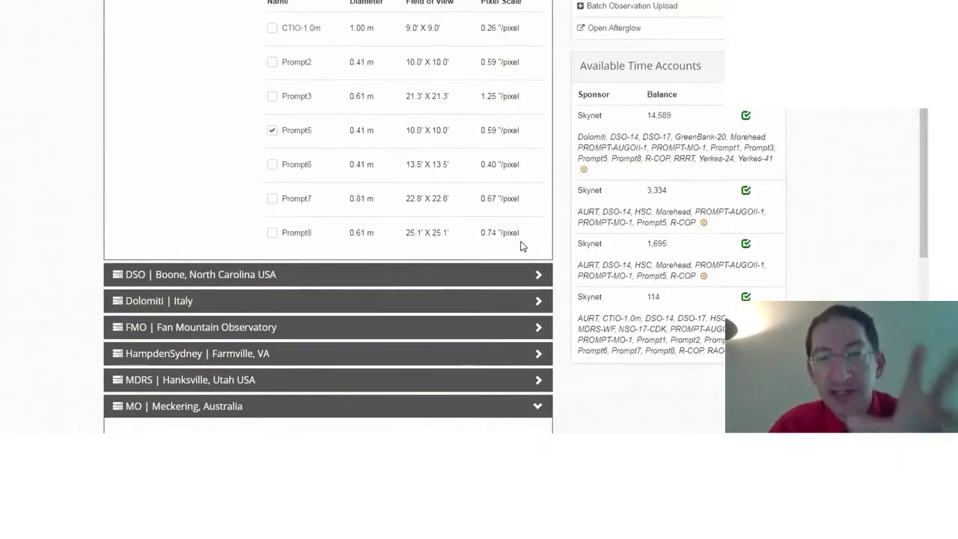
pyautogui.scroll(-1, 522, 239)
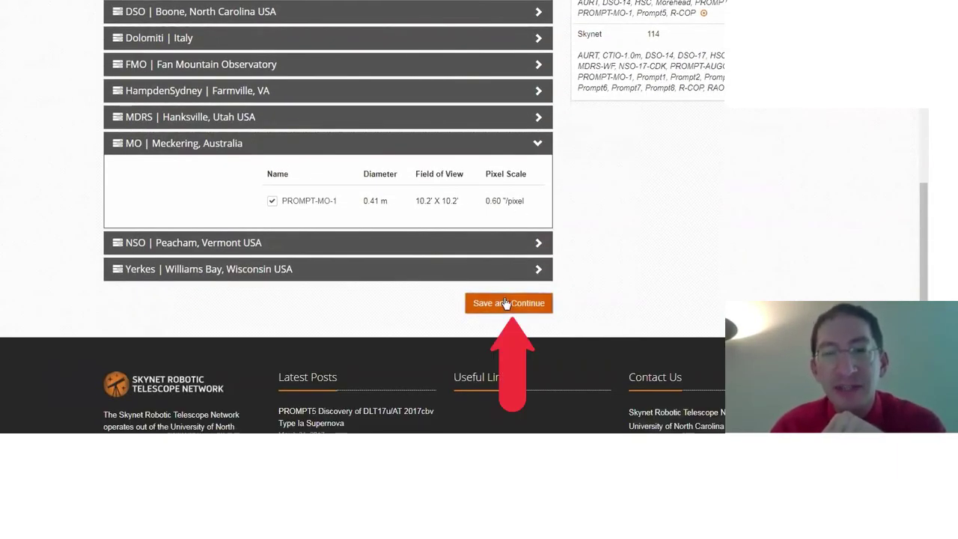
pyautogui.click(505, 303)
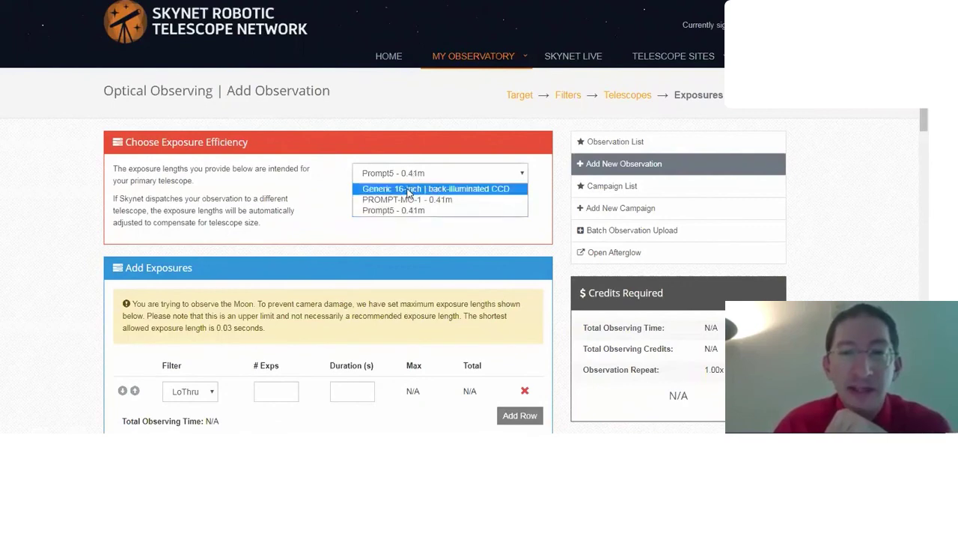
# Choose the Generic 16-inch back-illuminated CCD exposure efficiency.
pyautogui.click(408, 192)
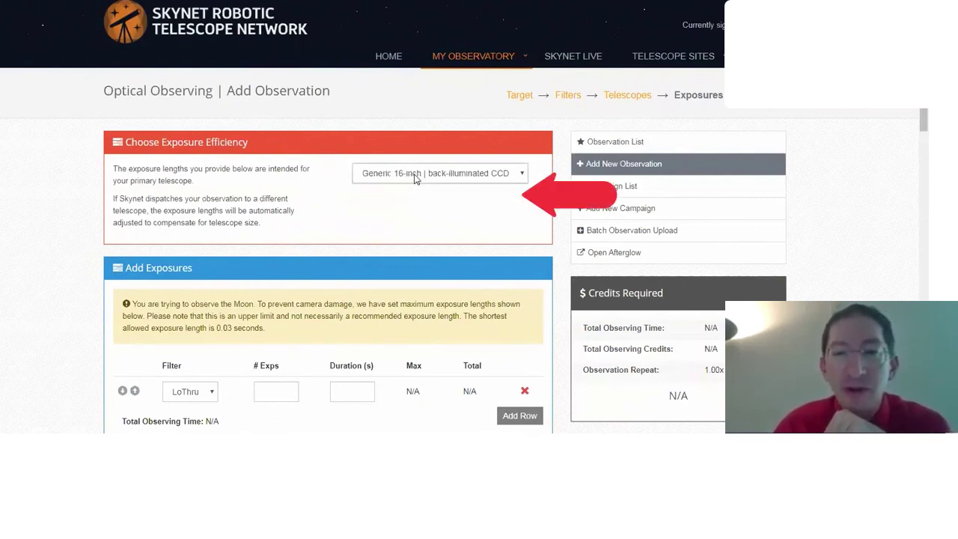
pyautogui.click(416, 176)
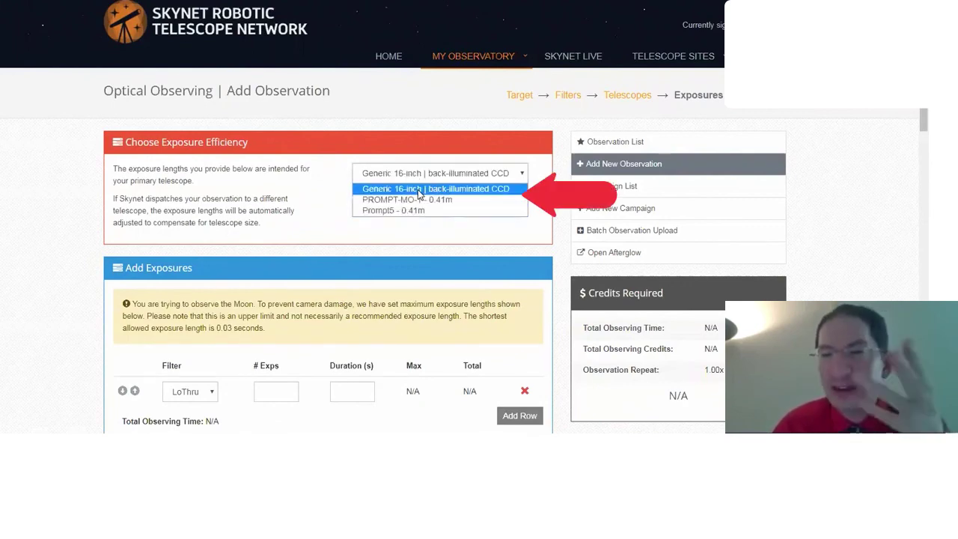
pyautogui.click(417, 189)
# Set the LoThru row to 1 exposure of 0.1 s, totaling 1 credit.
pyautogui.scroll(-2, 419, 189)
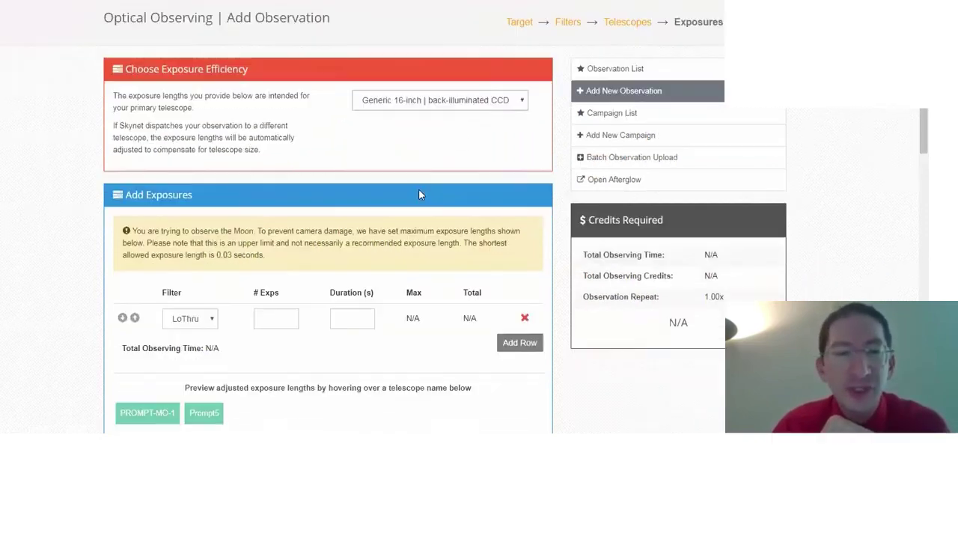
pyautogui.click(277, 261)
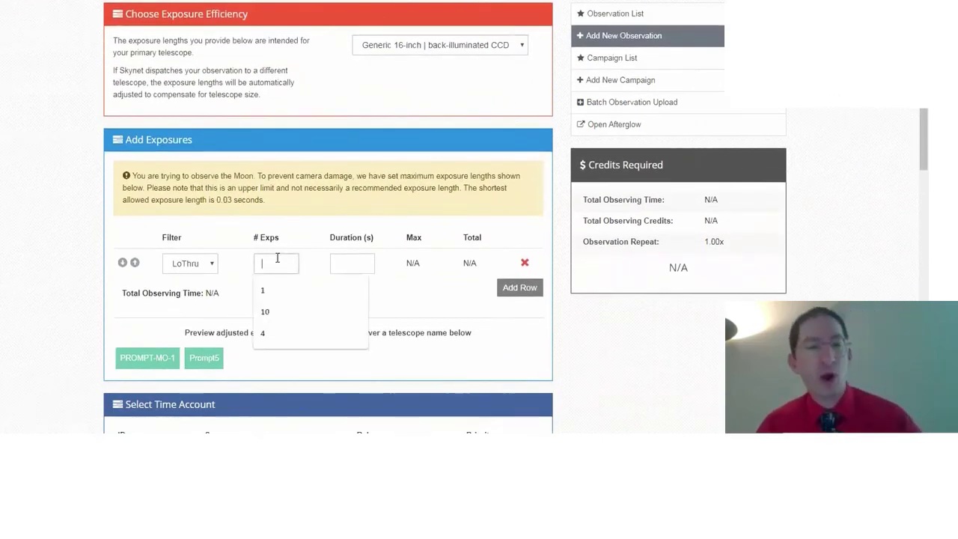
pyautogui.write('1')
pyautogui.click(342, 261)
pyautogui.write('0.1')
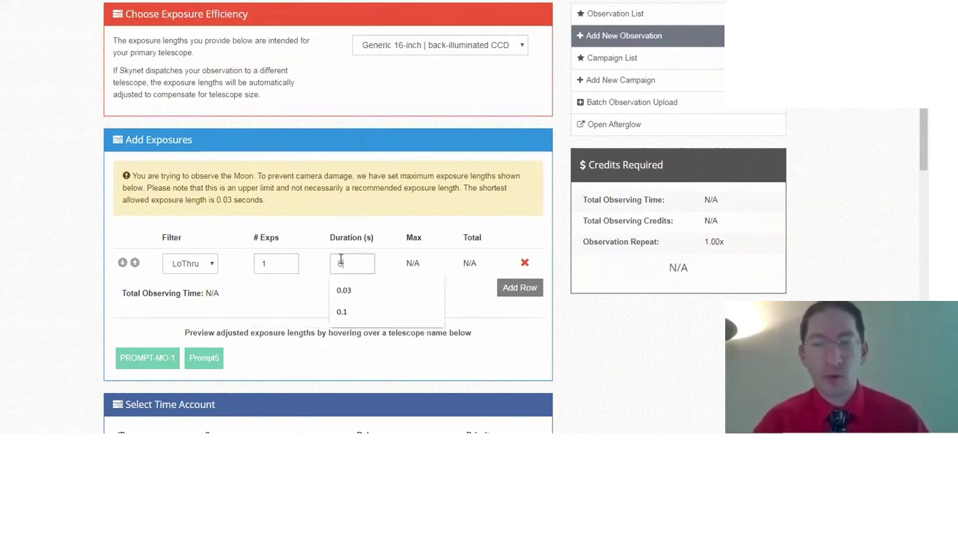
pyautogui.click(326, 302)
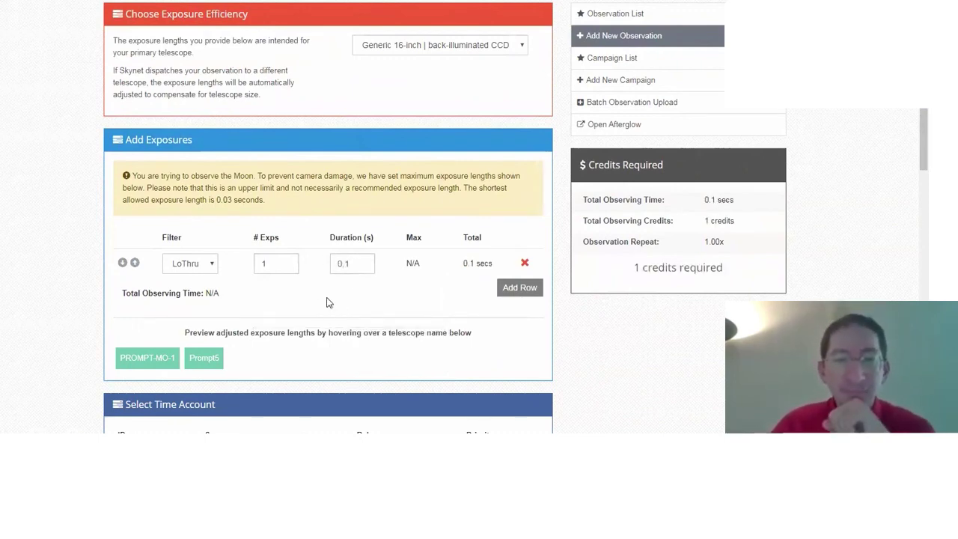
pyautogui.moveTo(200, 366)
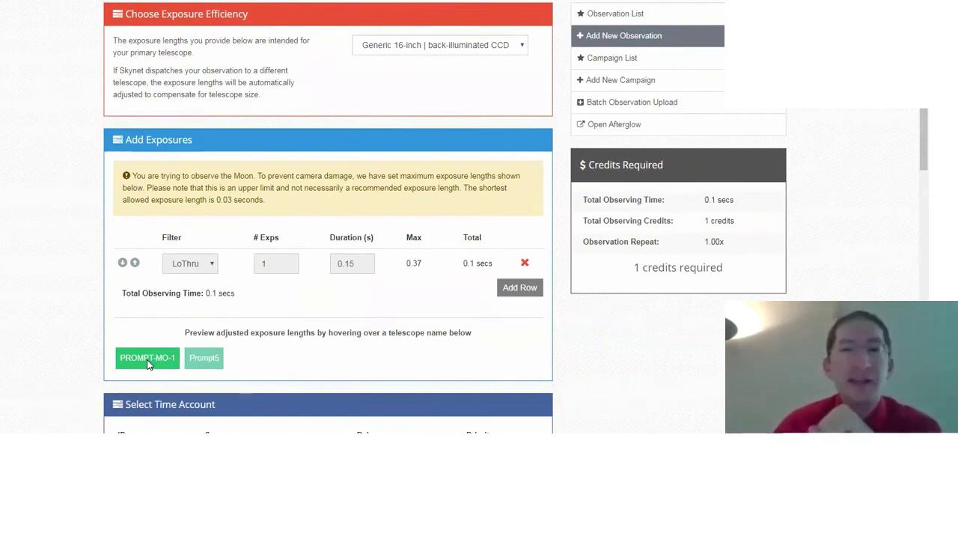
# Save the exposures and submit the 1-credit Moon request from the summary page.
pyautogui.scroll(-15, 325, 314)
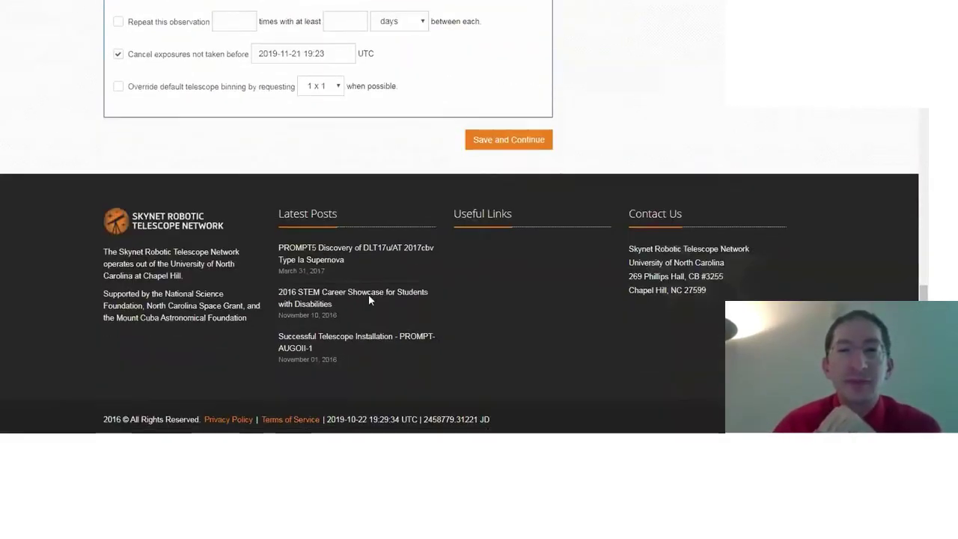
pyautogui.click(487, 148)
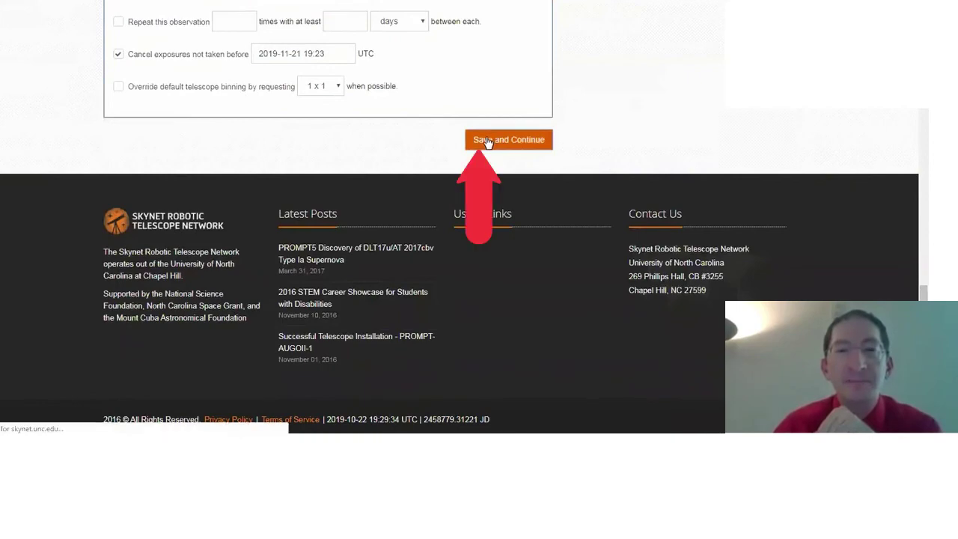
pyautogui.scroll(-12, 485, 143)
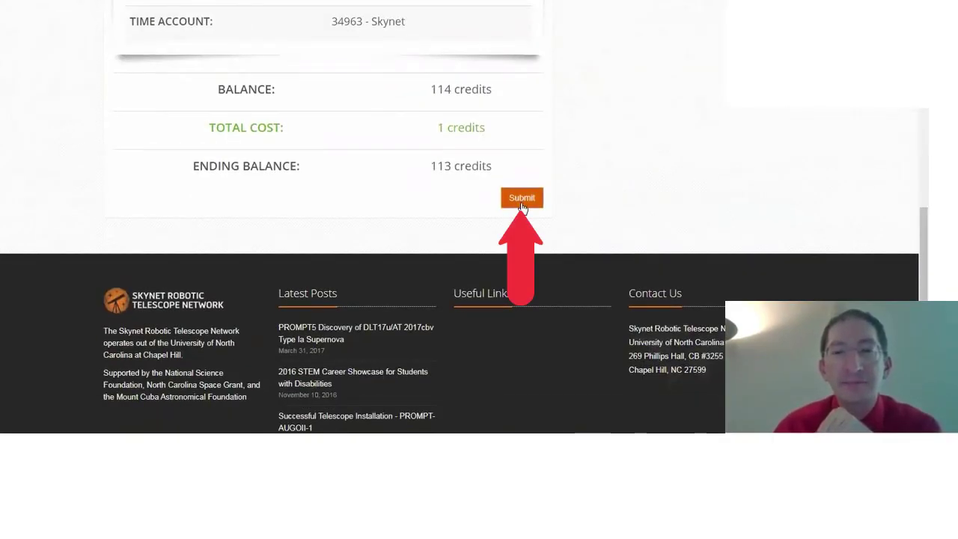
pyautogui.click(521, 199)
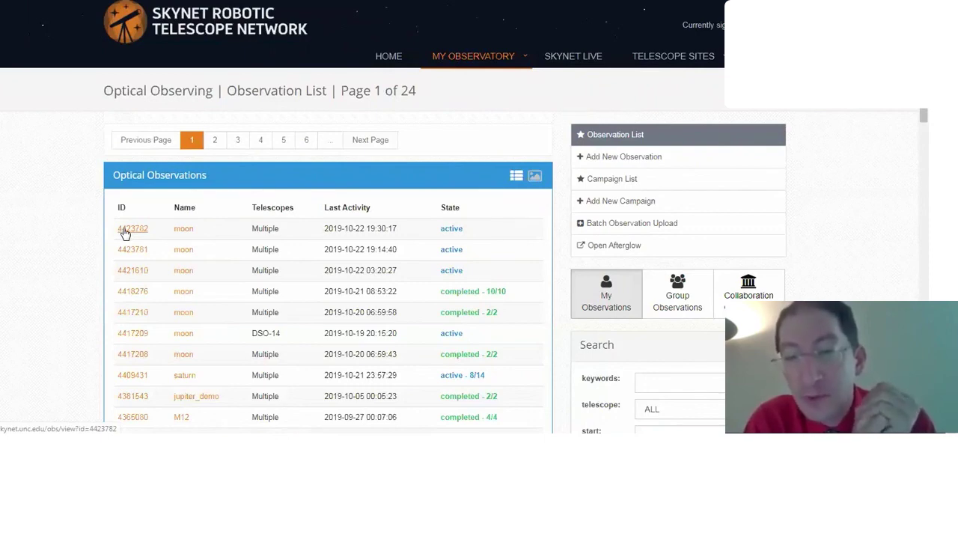
# Open completed observation 4418276 and scroll through its 10 Prompt5 exposures.
pyautogui.click(142, 293)
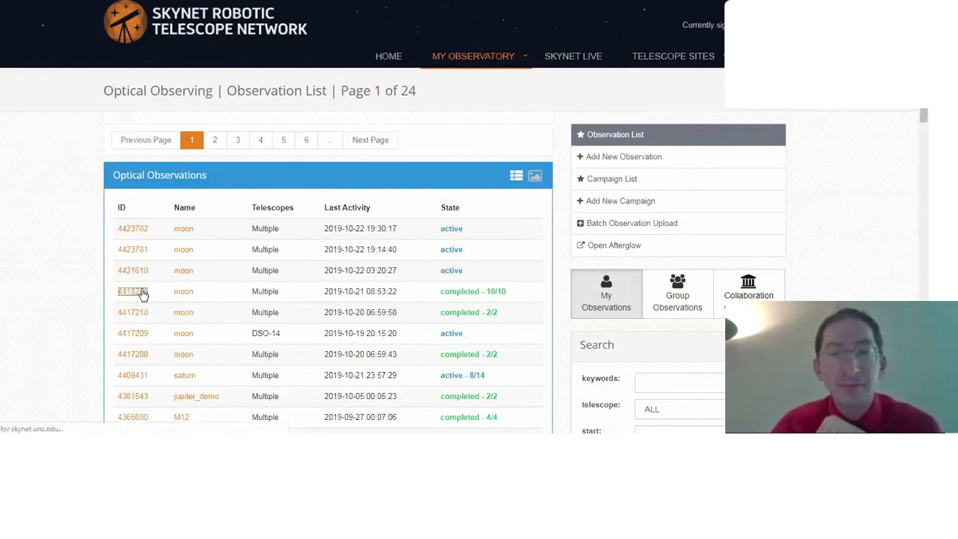
pyautogui.scroll(-1, 162, 255)
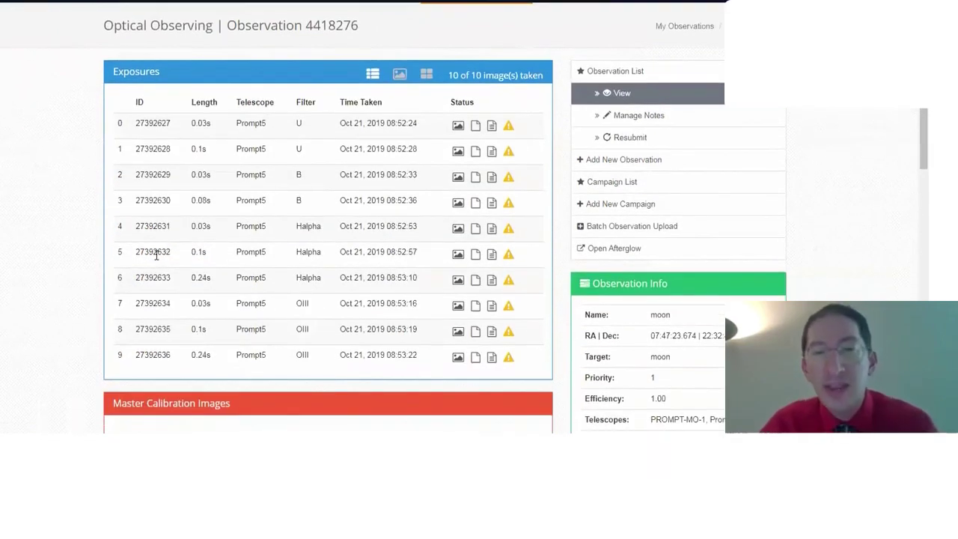